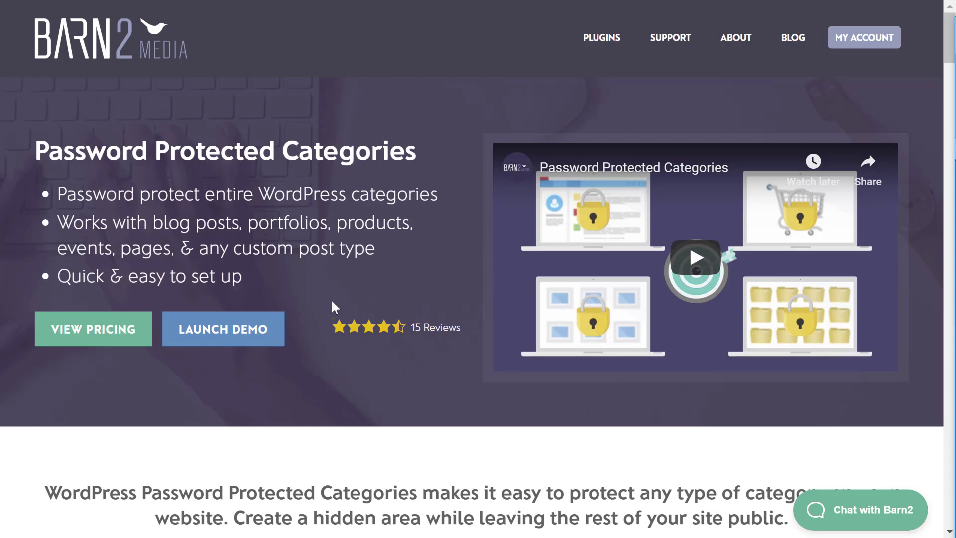
Step: Launch the Password Protected Categories demo and unlock its blog category with the listed test password
click(267, 331)
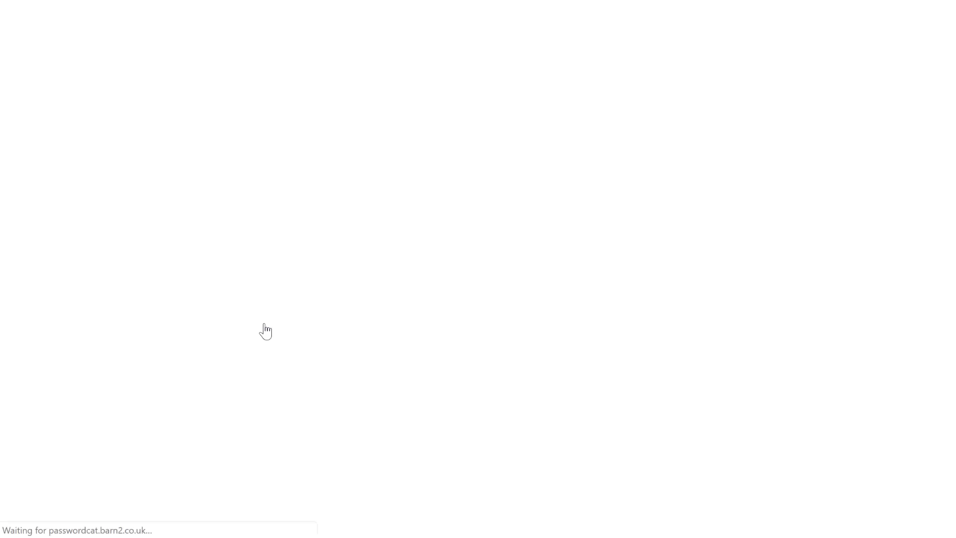
scroll(265, 324, down, 4)
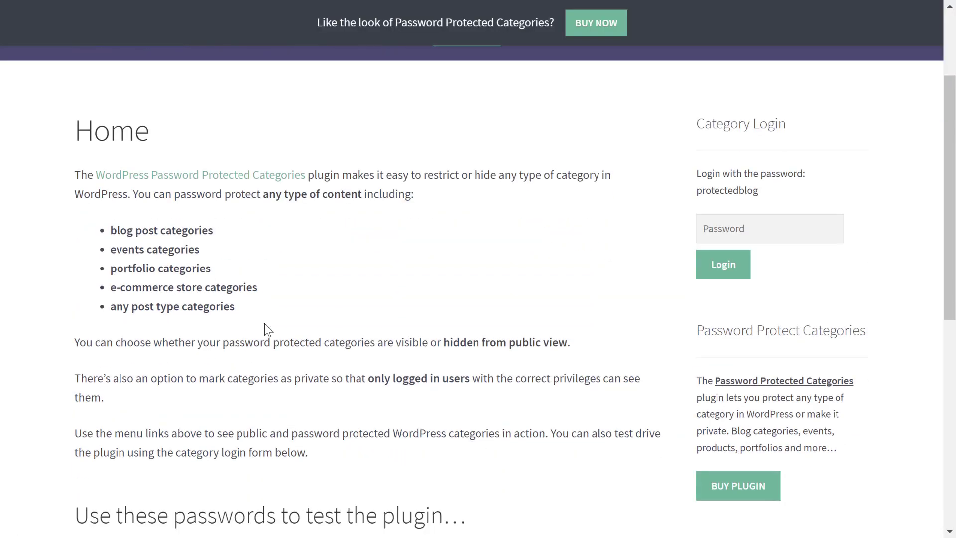
scroll(265, 323, down, 4)
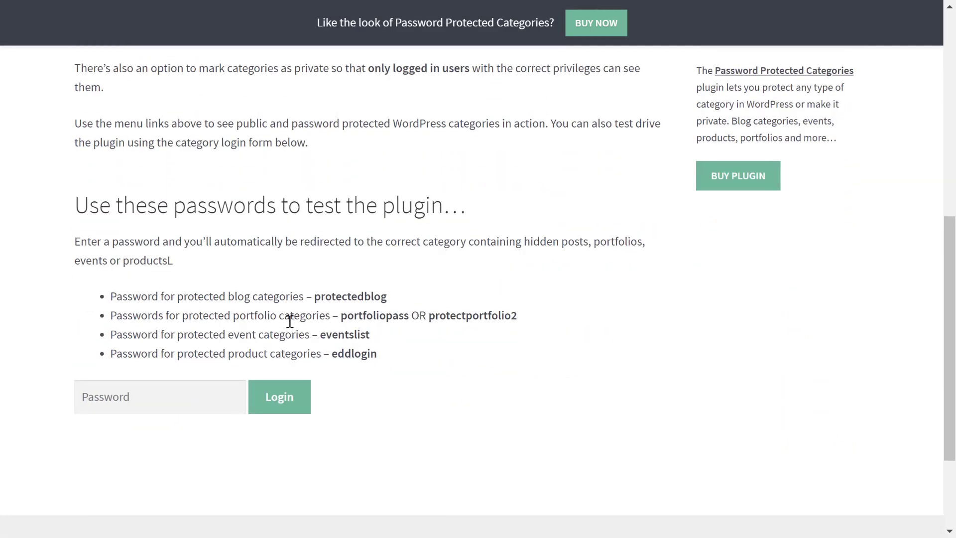
click(196, 392)
text(protectedblog)
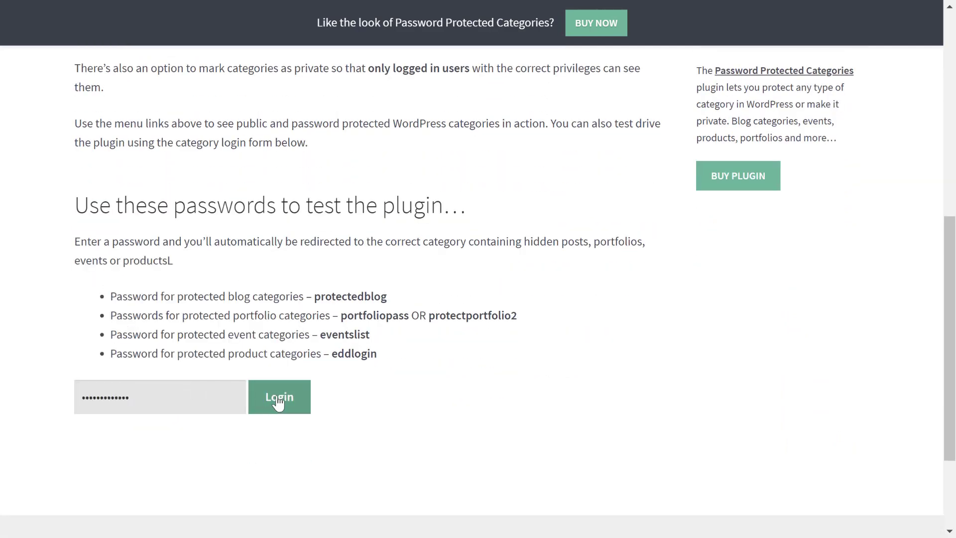
click(278, 403)
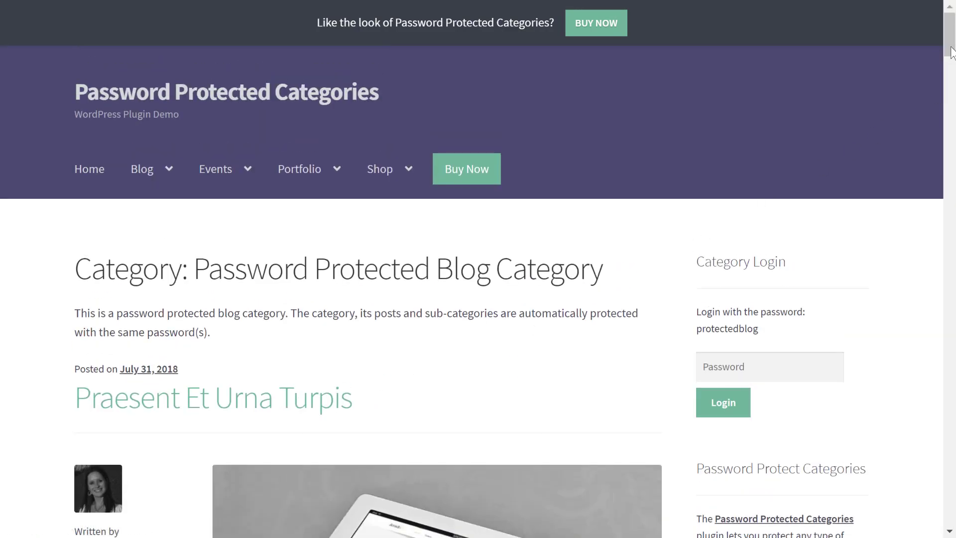
drag(952, 56, 950, 28)
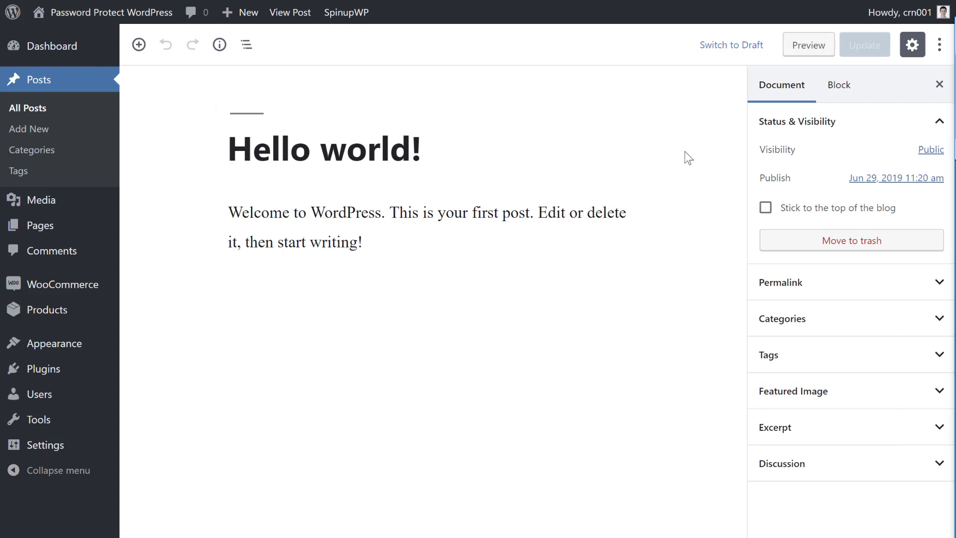
Step: Set the Hello world! post's visibility to Password Protected and enter a post password
click(927, 151)
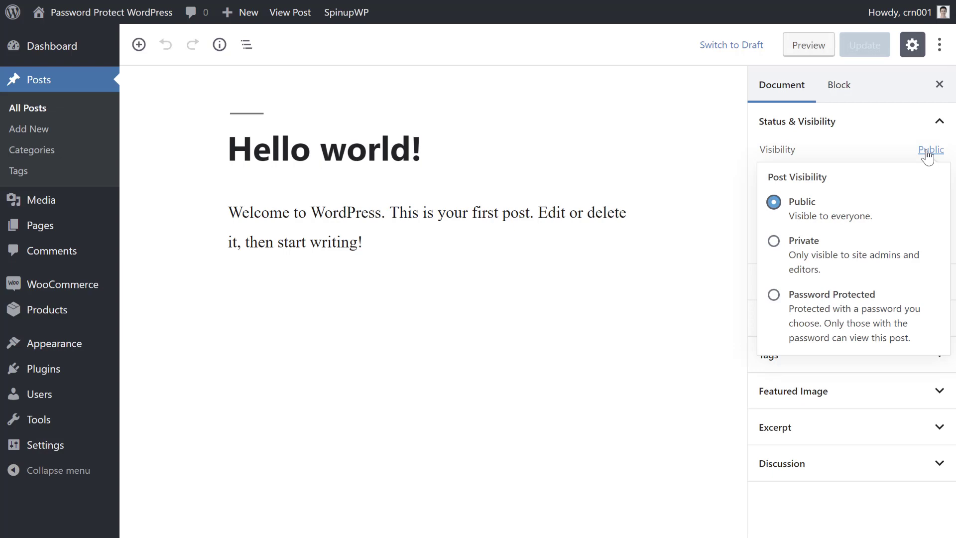
click(837, 298)
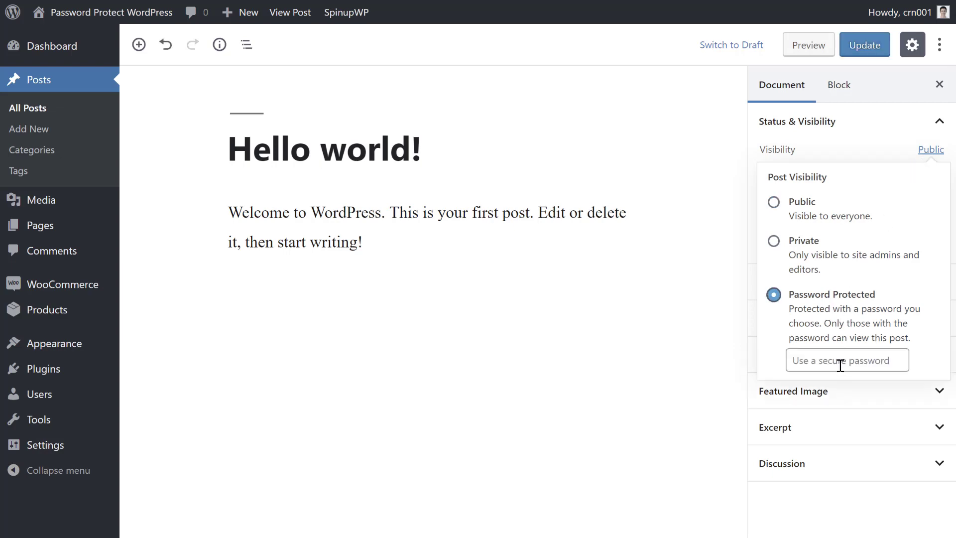
click(840, 365)
text(examplepassword)
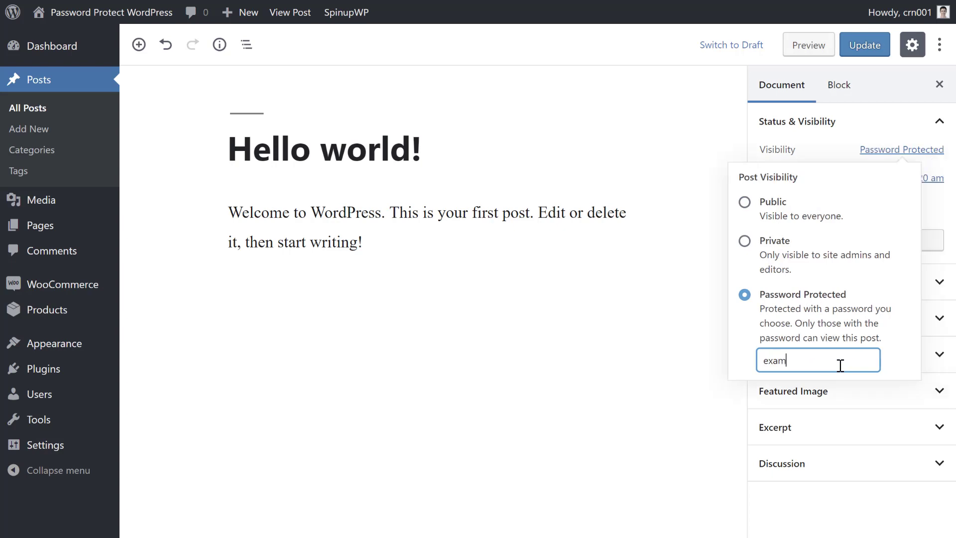
double_click(840, 362)
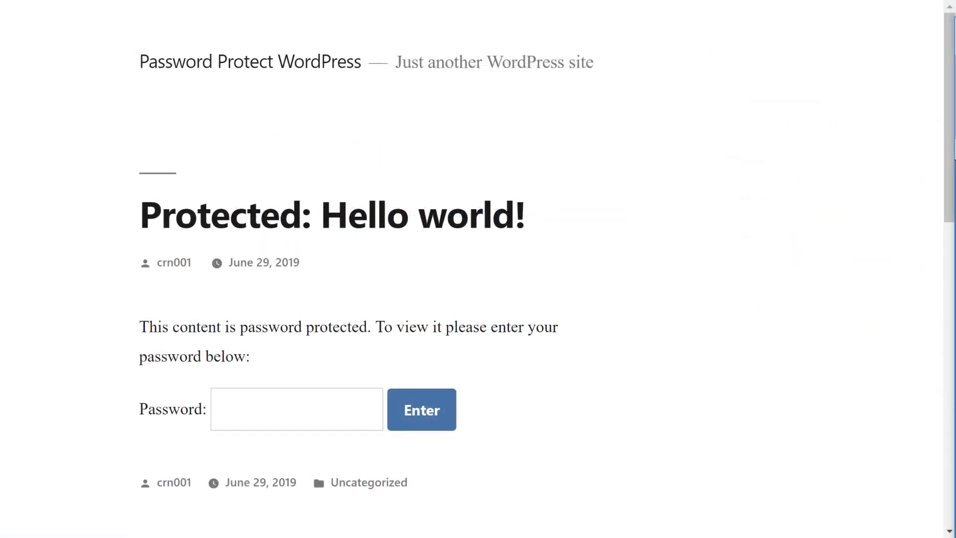
Step: Unlock the protected Hello world! post by pasting its password into the live page's Password field
click(289, 406)
key(ctrl+v)
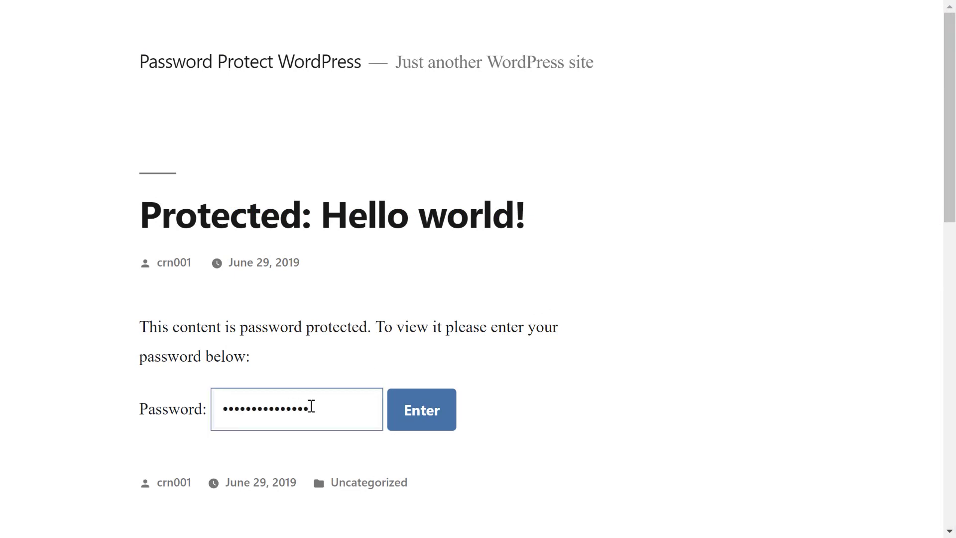
click(428, 415)
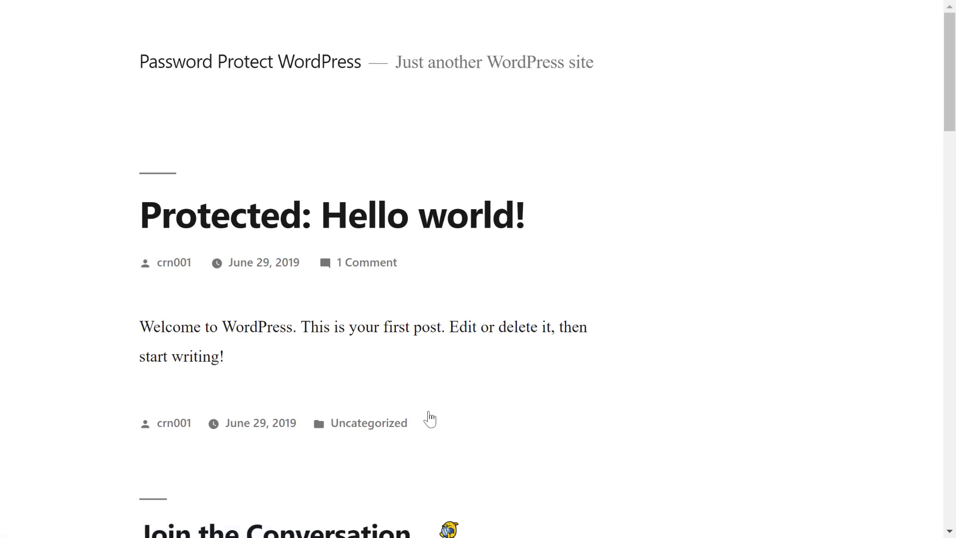
drag(142, 215, 302, 216)
click(122, 223)
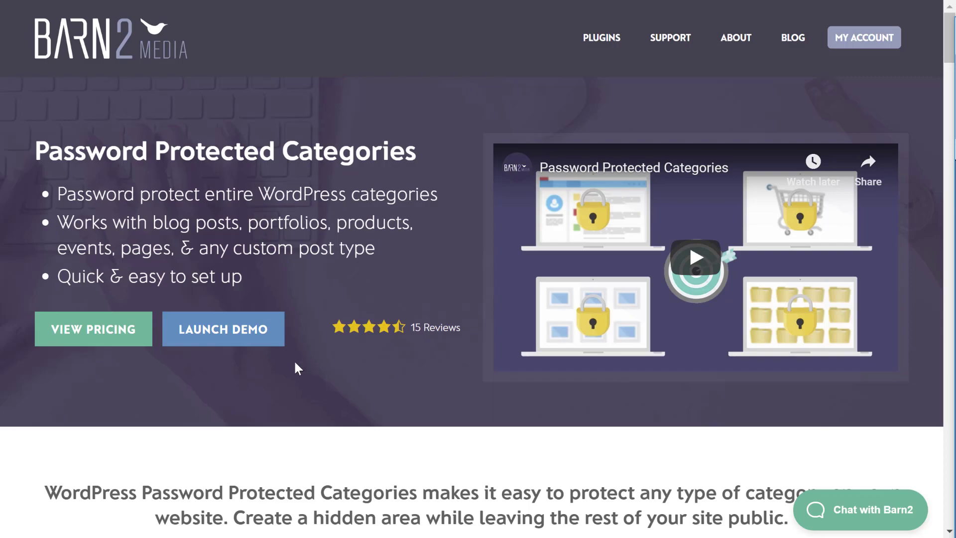
Step: Relaunch the demo, unlock the blog category with its copied listed password, and browse the posts
click(261, 334)
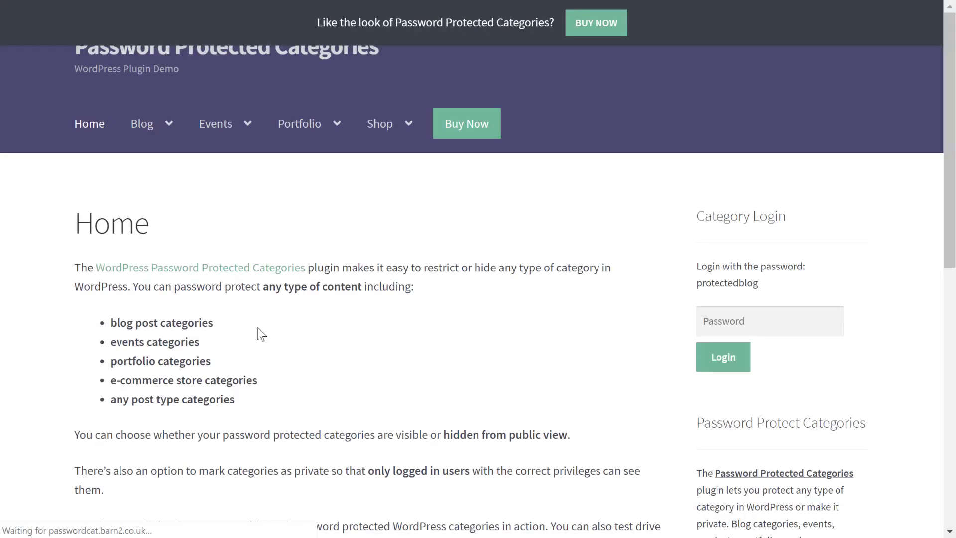
scroll(401, 319, down, 10)
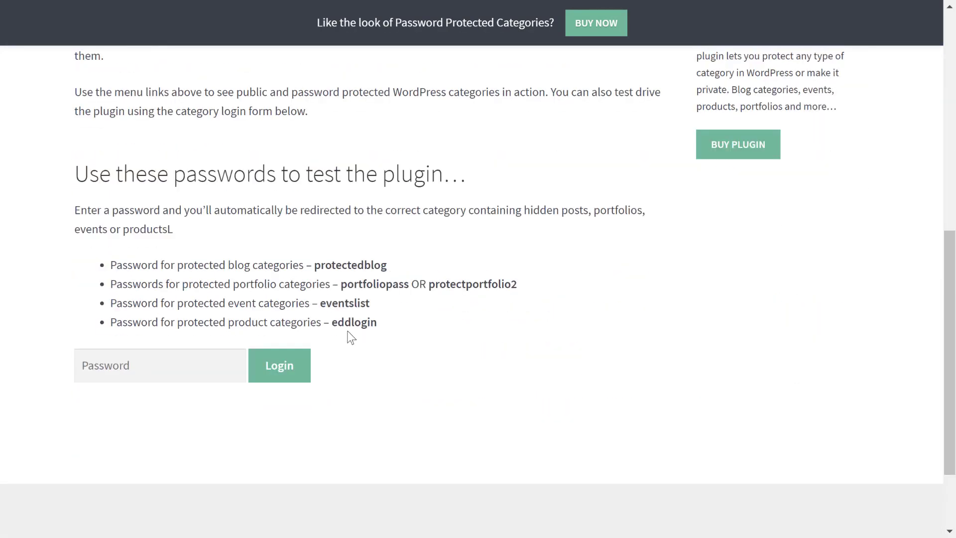
double_click(366, 258)
click(190, 354)
key(ctrl+v)
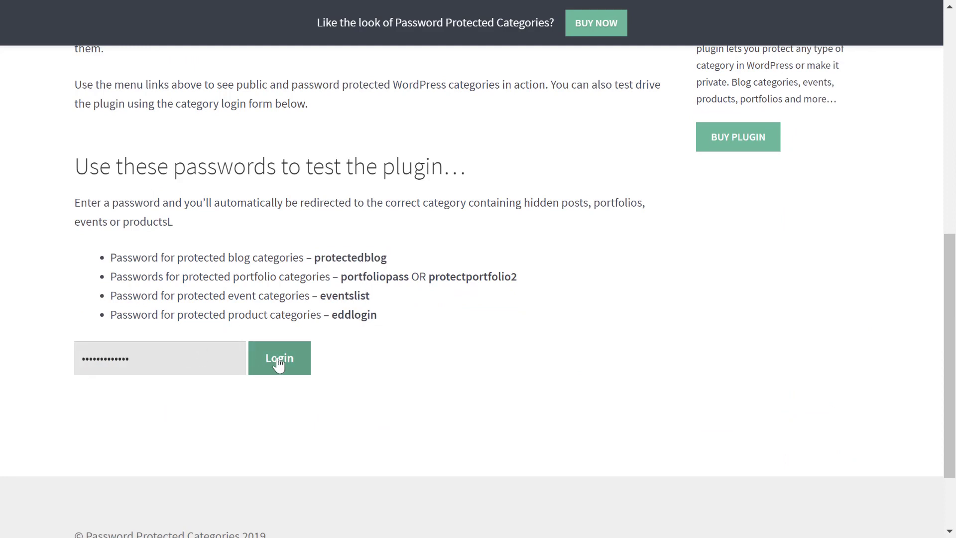
click(279, 362)
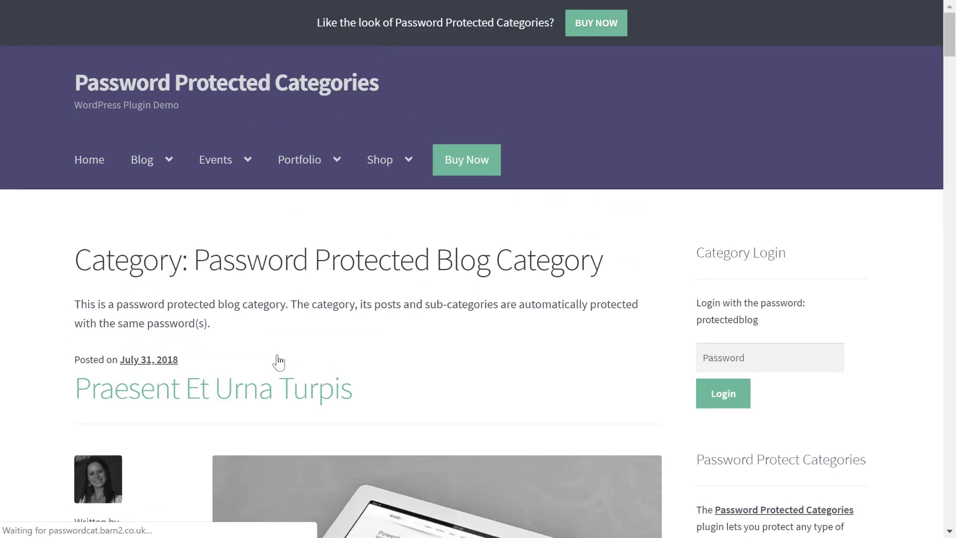
scroll(316, 309, down, 15)
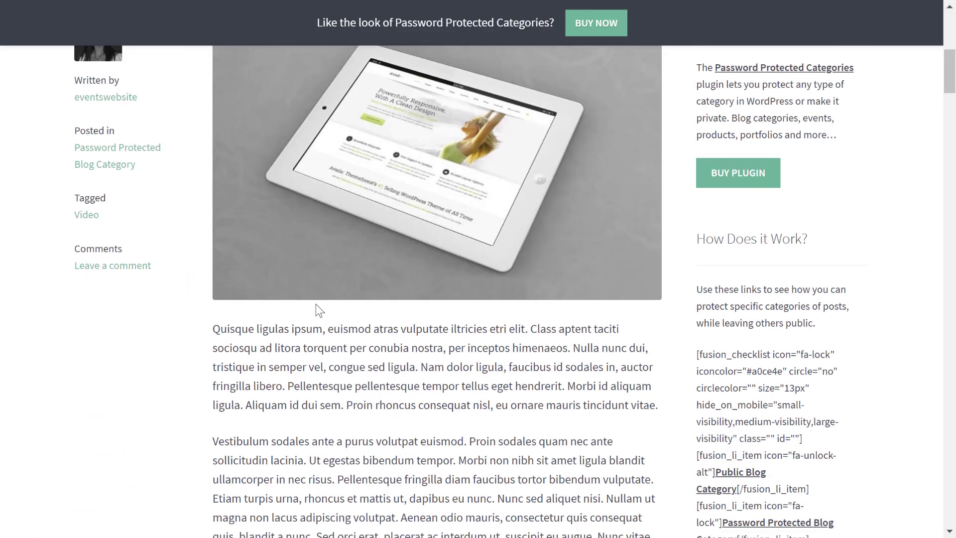
scroll(319, 309, down, 15)
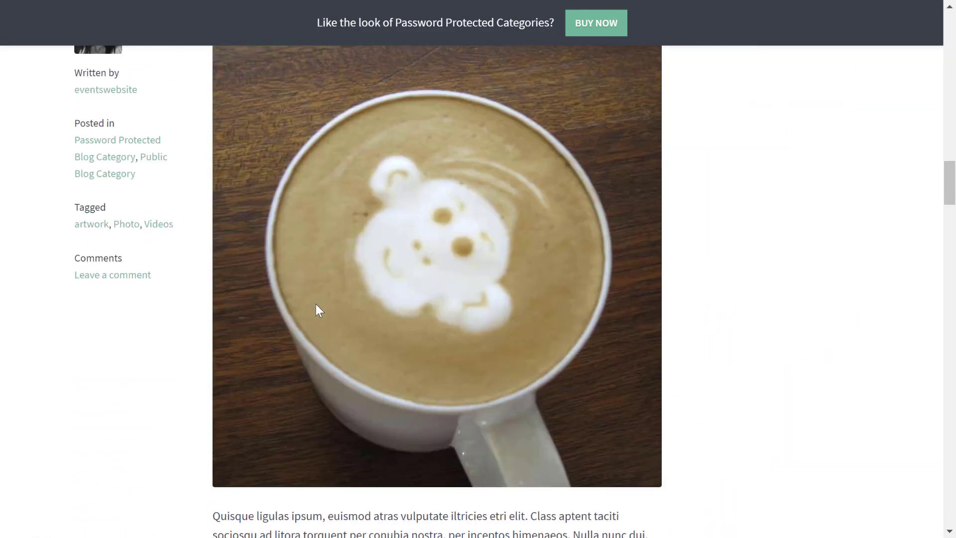
scroll(317, 306, down, 7)
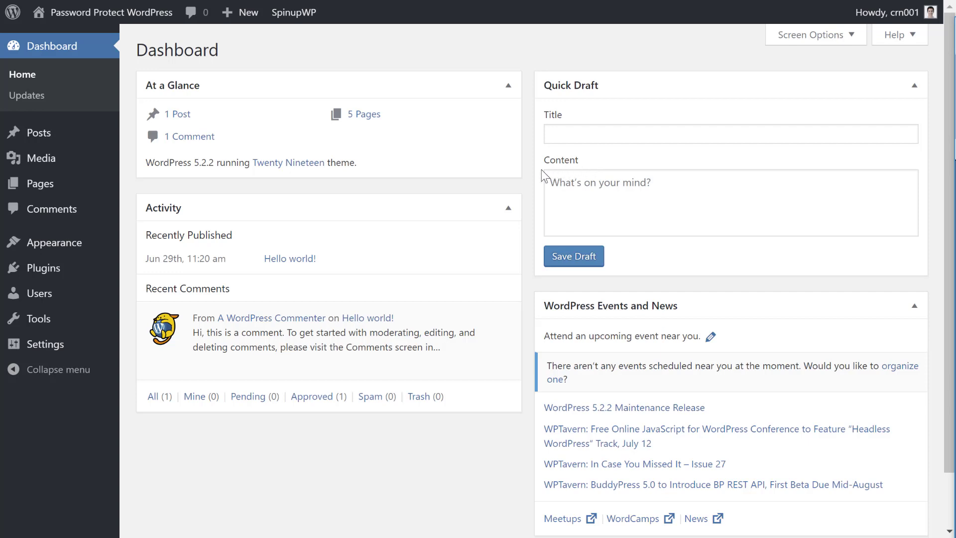
Step: In Settings > Protected Categories, raise Password Expiration from 10 to 15 days, leaving Show Categories unticked
mouse_move(98, 353)
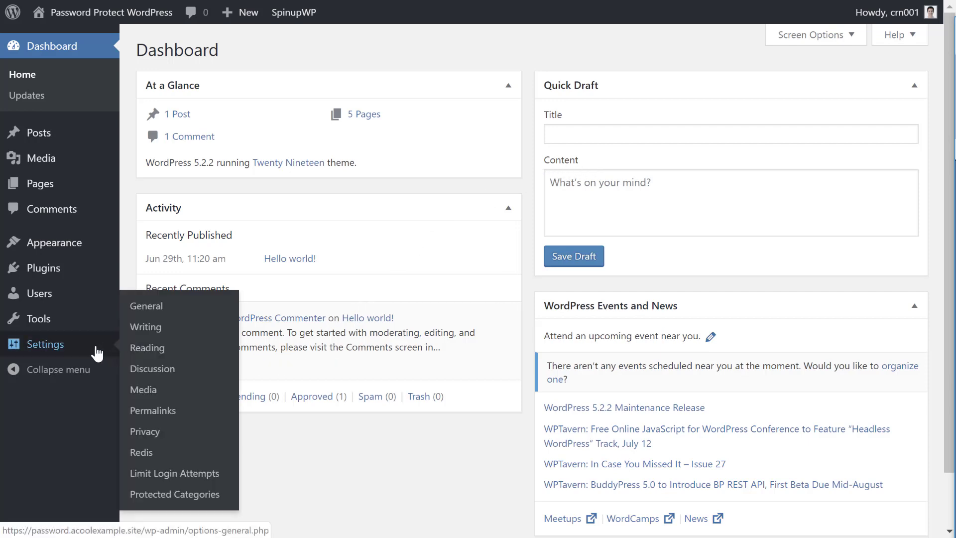
click(180, 494)
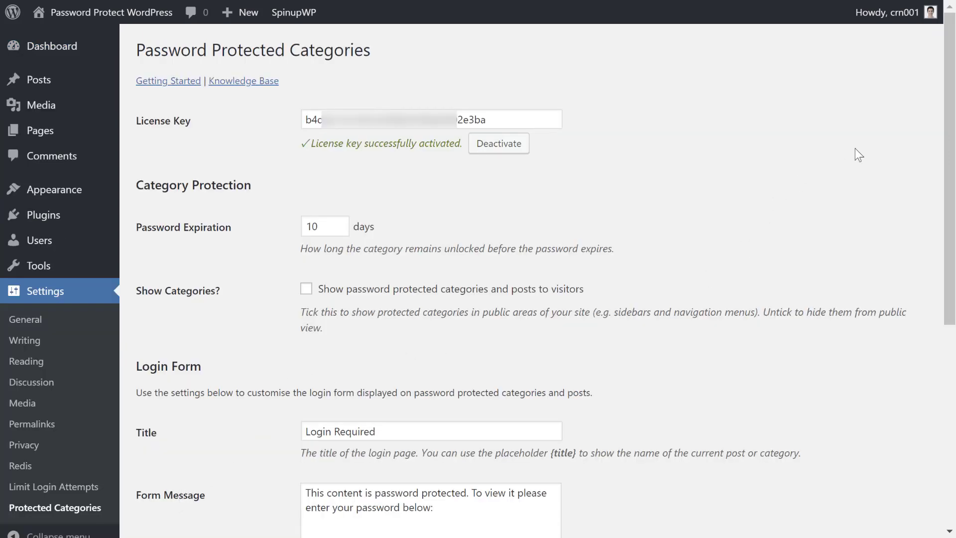
drag(947, 79, 947, 154)
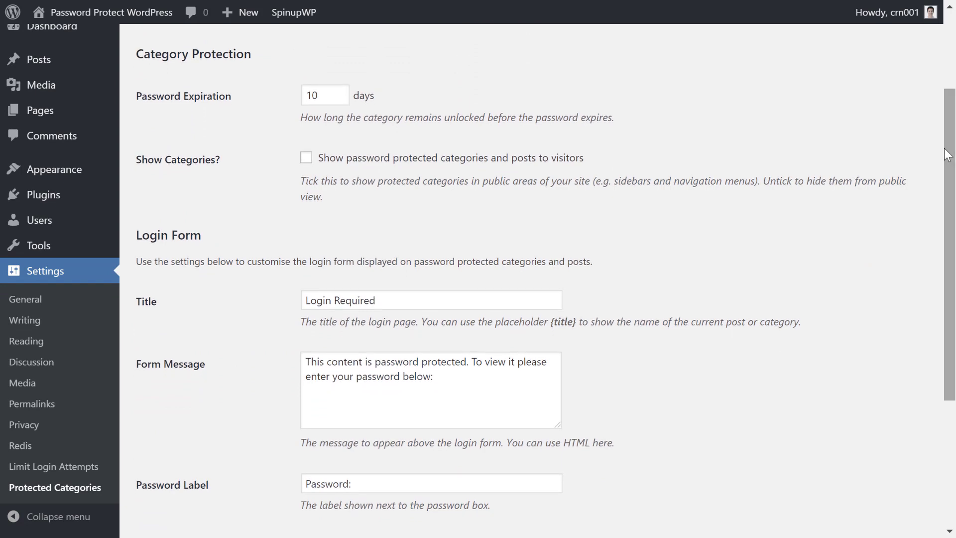
click(339, 92)
click(338, 92)
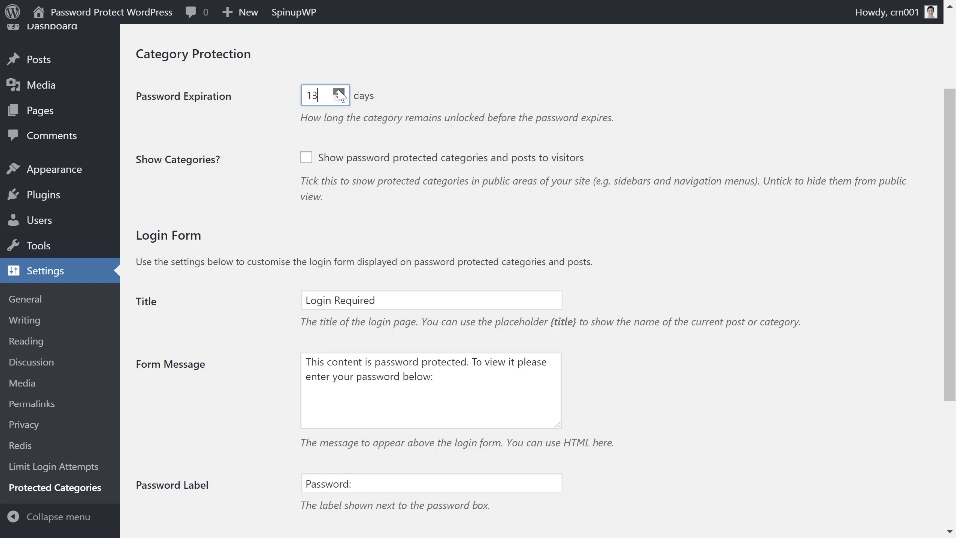
click(338, 92)
click(339, 92)
click(338, 92)
click(377, 93)
click(335, 159)
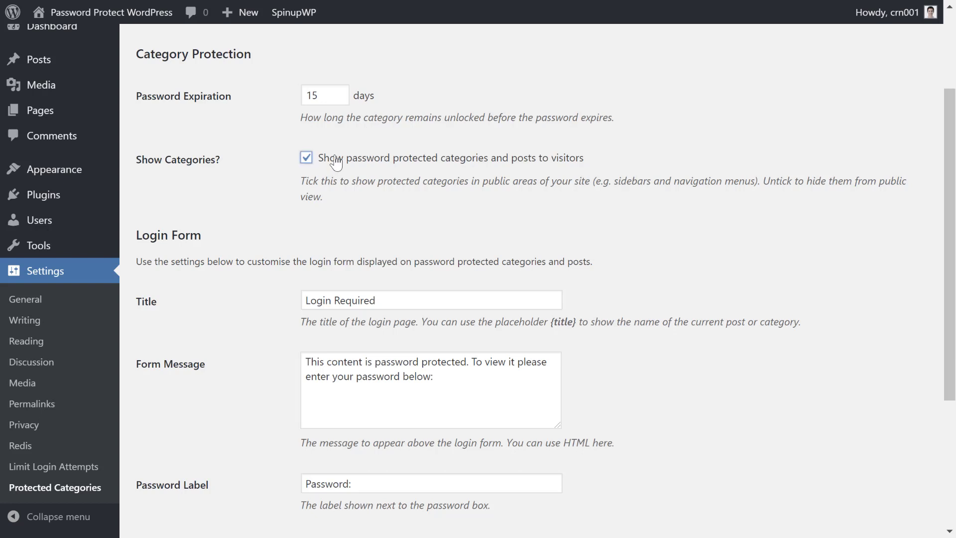
click(335, 159)
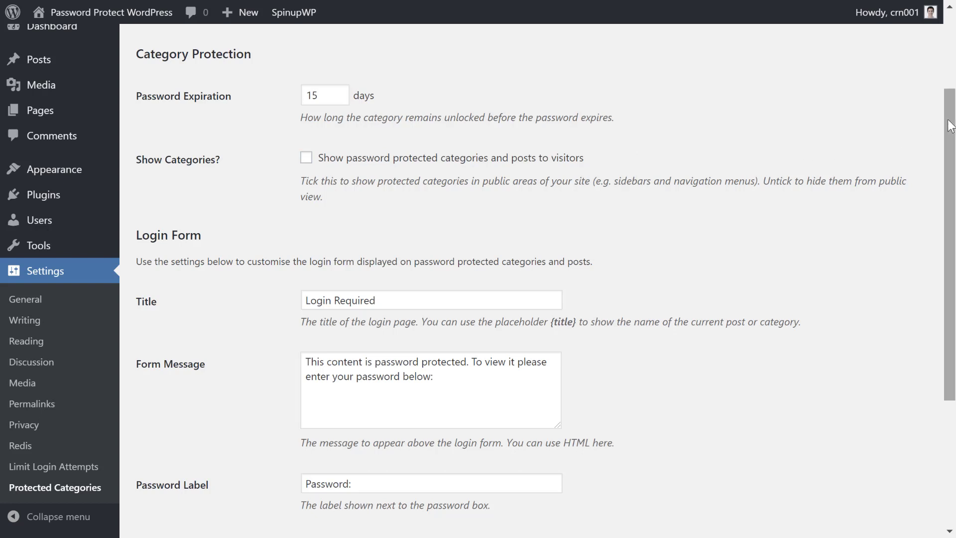
drag(949, 126, 950, 220)
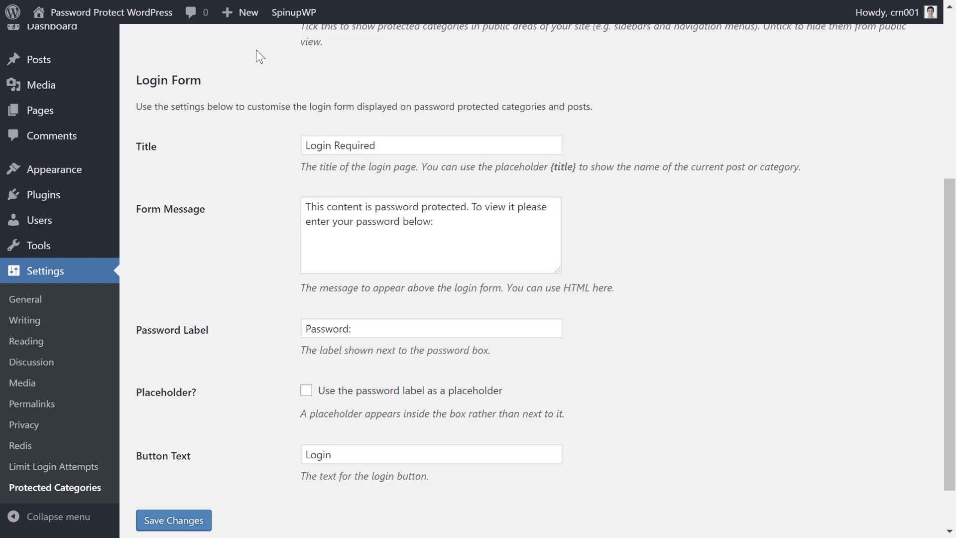
mouse_move(65, 67)
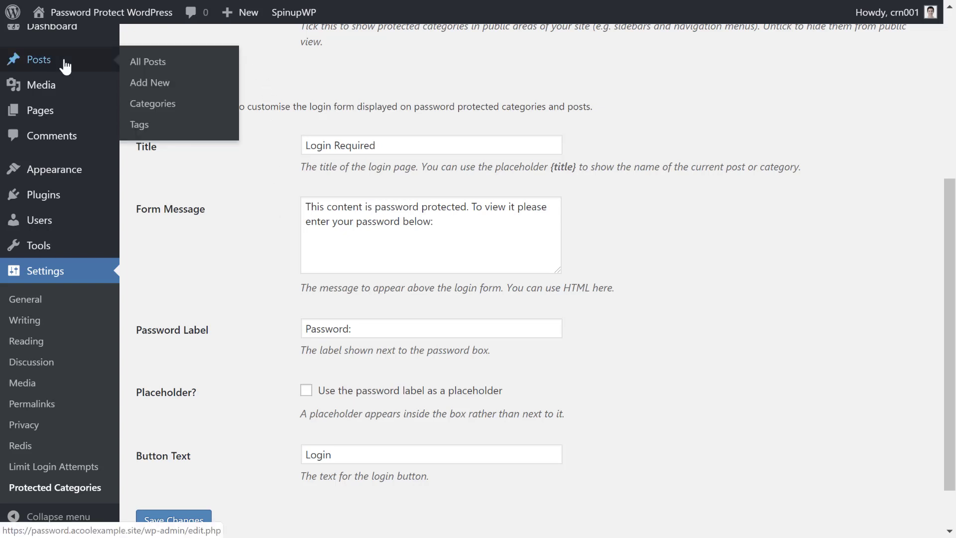
Step: Open Example Category for editing and set its visibility to Password protected
click(154, 104)
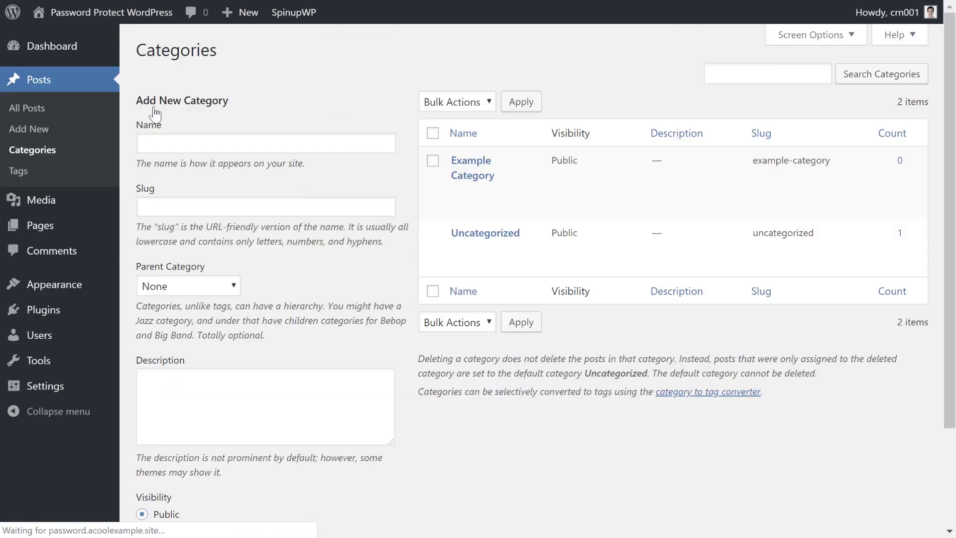
mouse_move(457, 197)
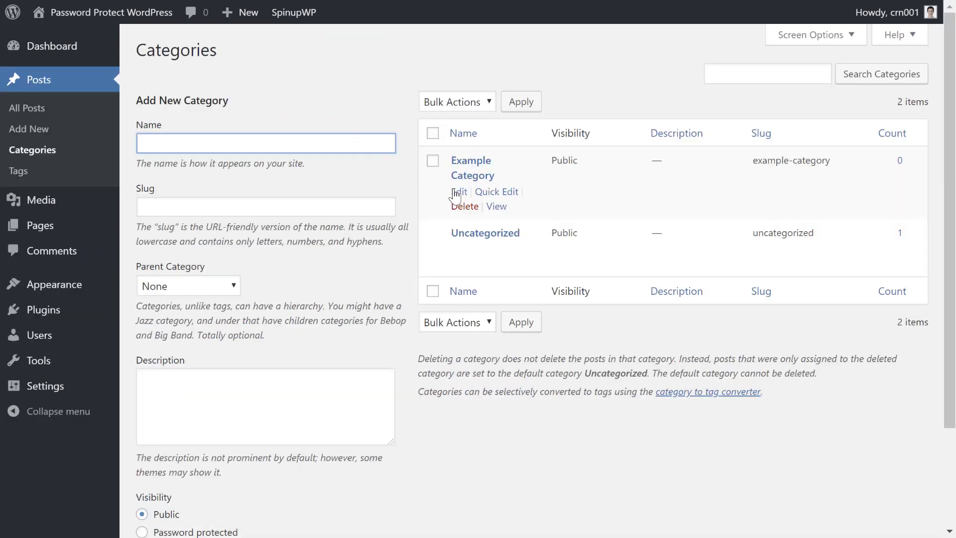
click(459, 194)
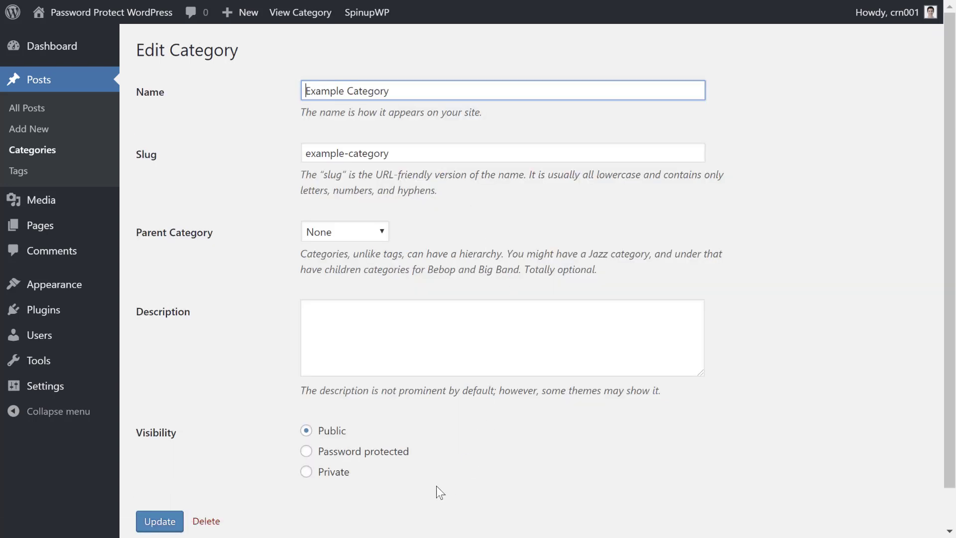
scroll(938, 298, down, 2)
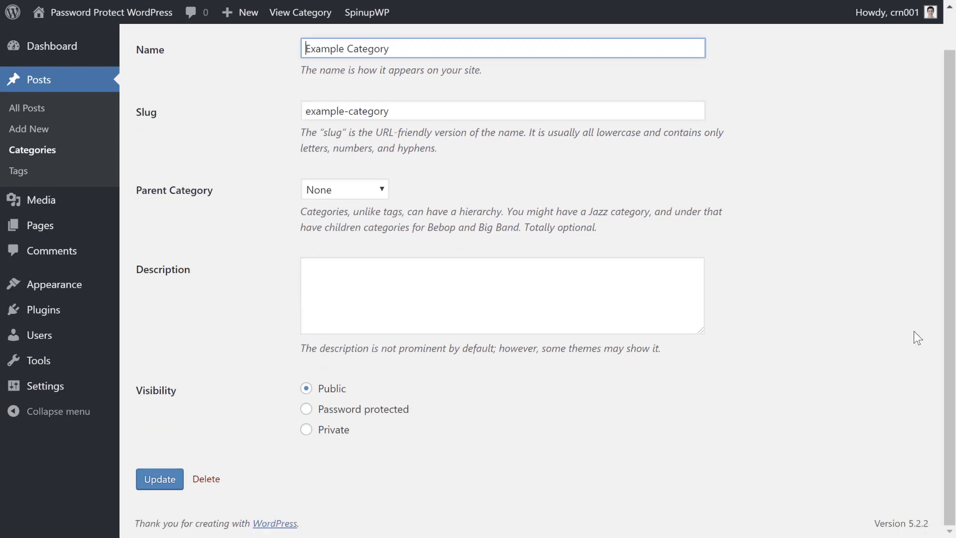
click(347, 411)
Step: Enter three separate category passwords and update Example Category
click(396, 429)
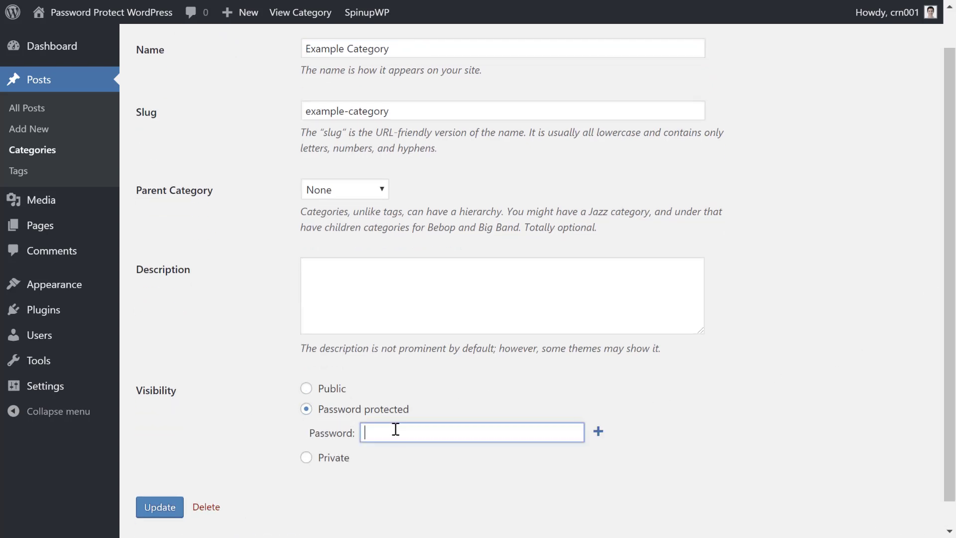
text(example)
click(598, 432)
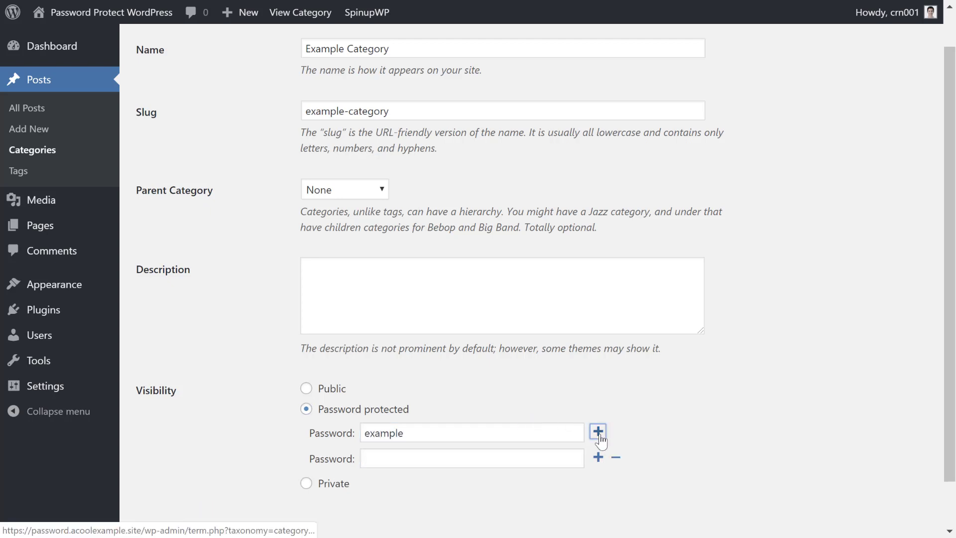
click(446, 462)
text(anotherpassword)
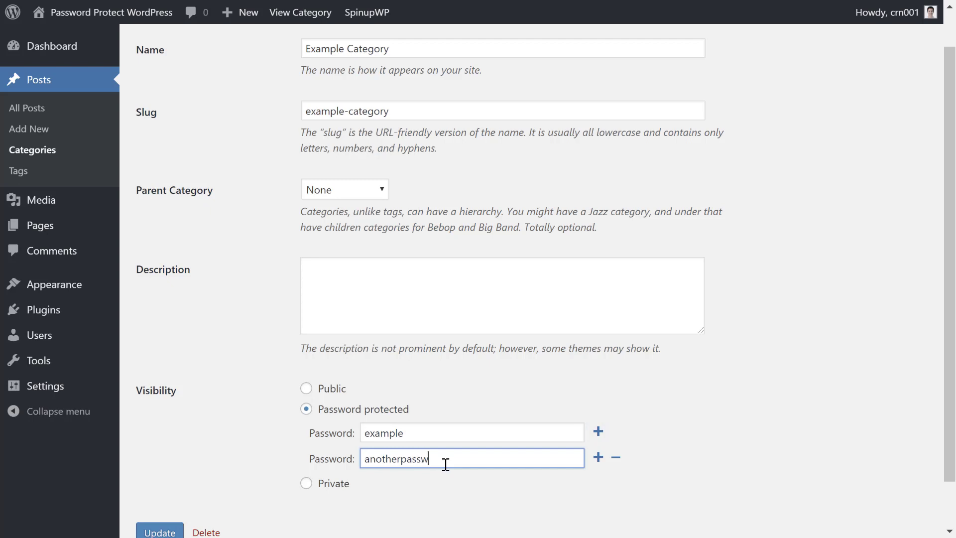
double_click(448, 462)
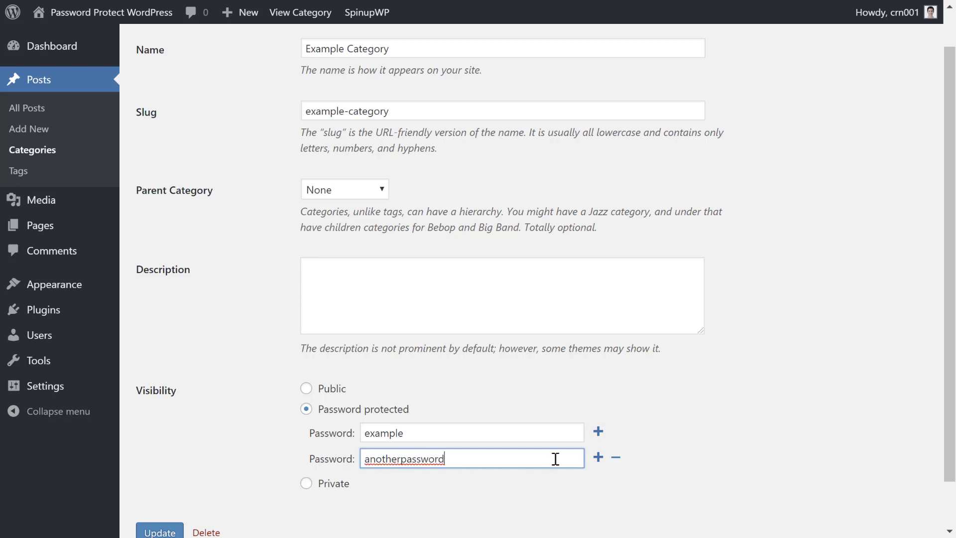
click(598, 457)
click(557, 488)
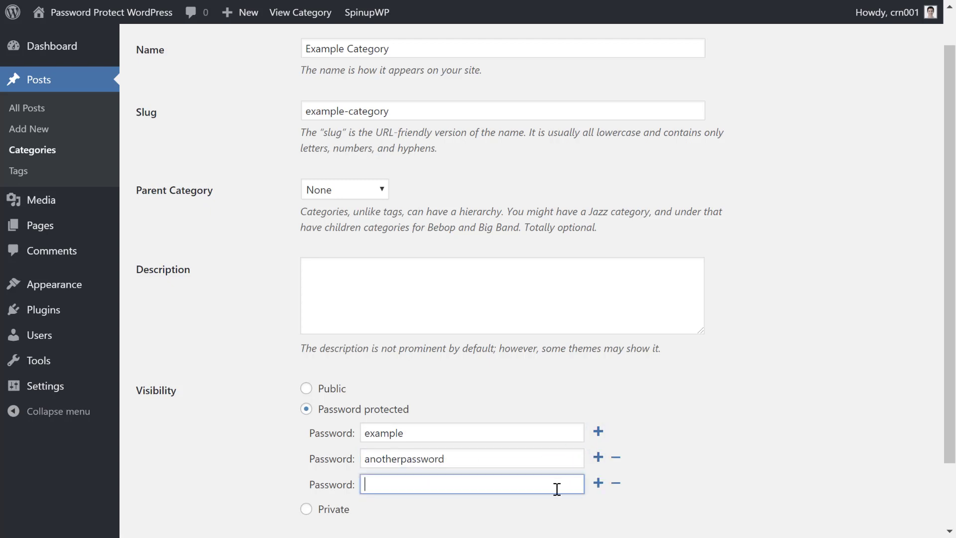
text(onemore)
click(747, 420)
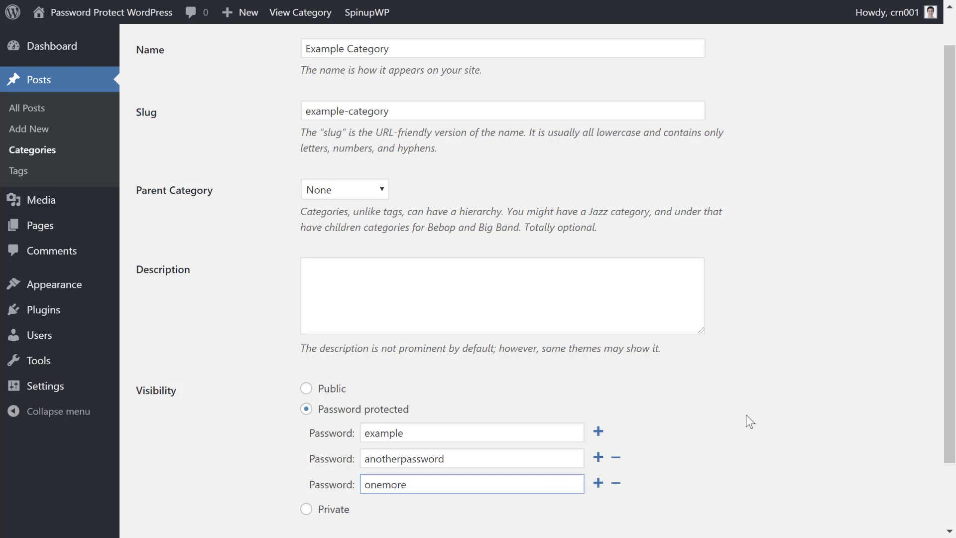
scroll(747, 420, down, 2)
click(154, 487)
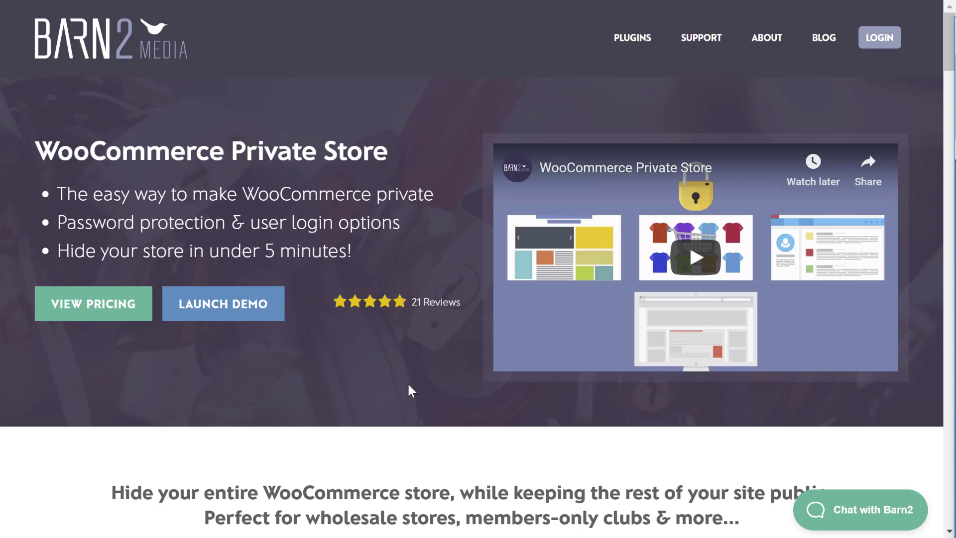
Step: Unlock the Private Store demo's hidden shop with its shown password, then open WooCommerce Settings
click(213, 309)
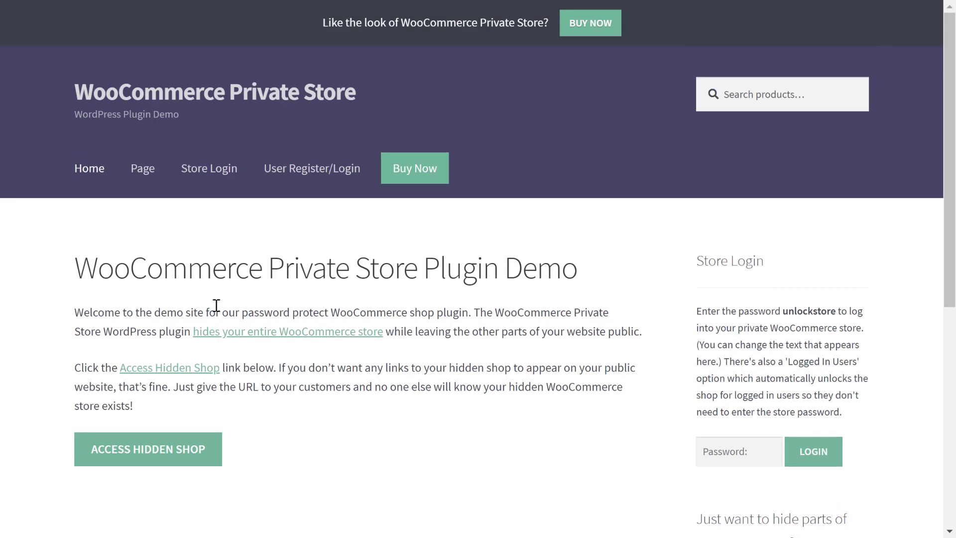
click(173, 450)
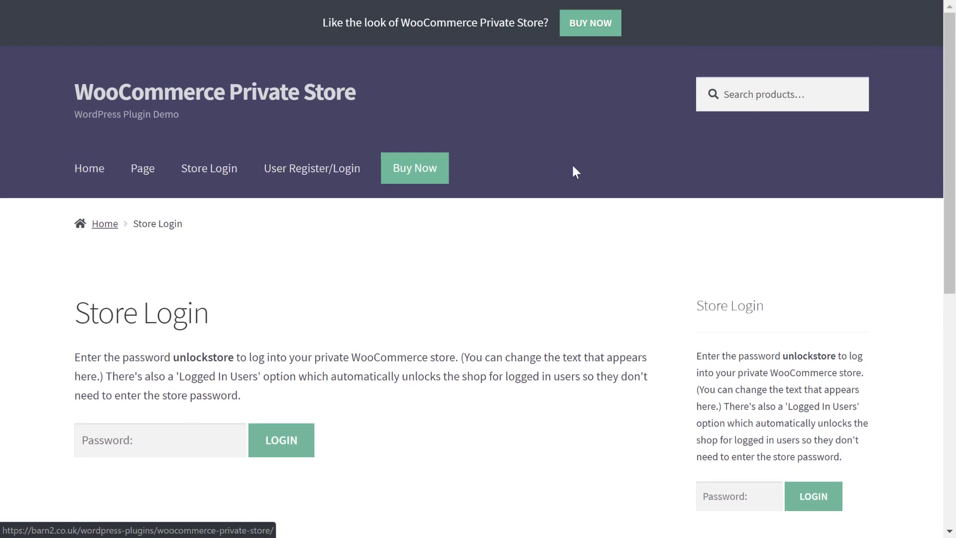
drag(234, 357, 174, 357)
key(ctrl+c)
click(194, 434)
key(ctrl+v)
click(279, 442)
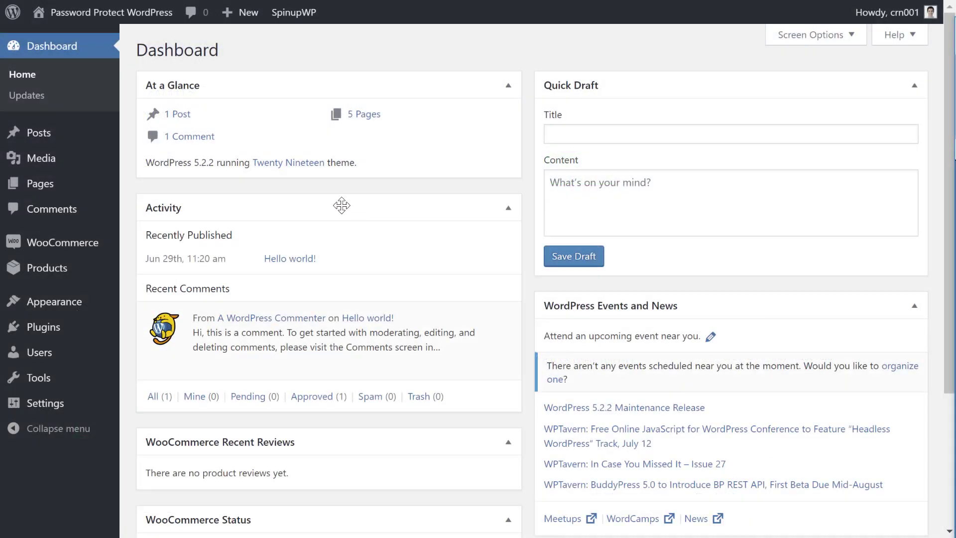
mouse_move(75, 246)
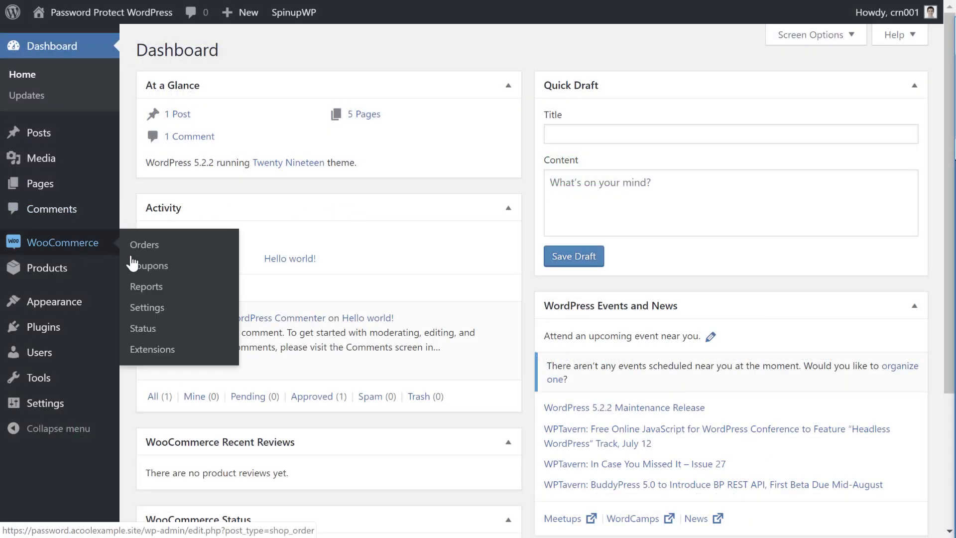
click(158, 311)
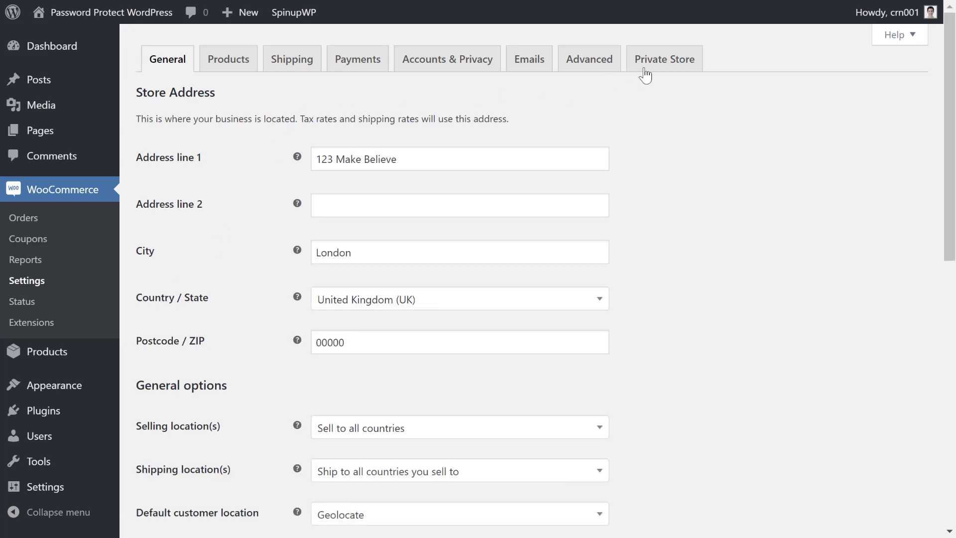
Step: Switch to the Private Store settings and scroll to the Store passwords and Login Form fields
click(667, 64)
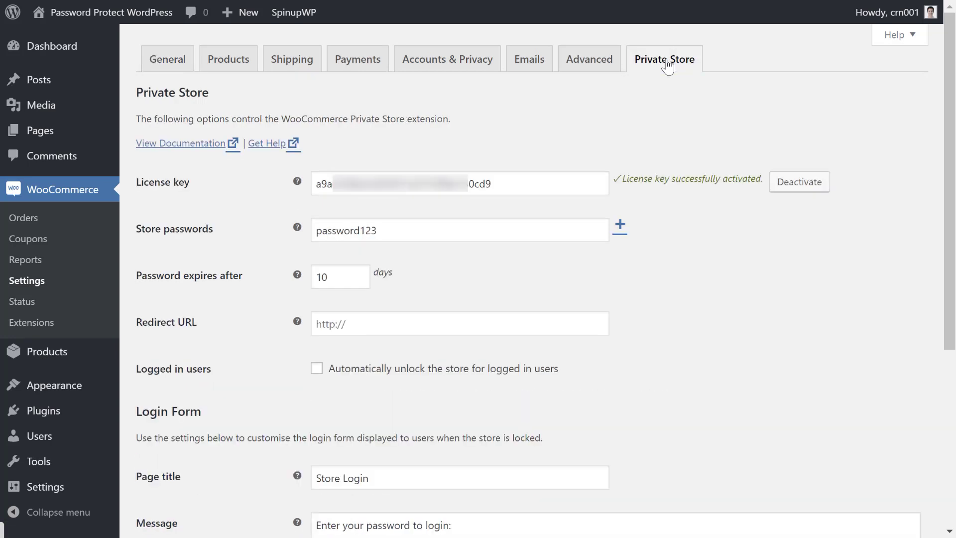
drag(949, 67, 948, 181)
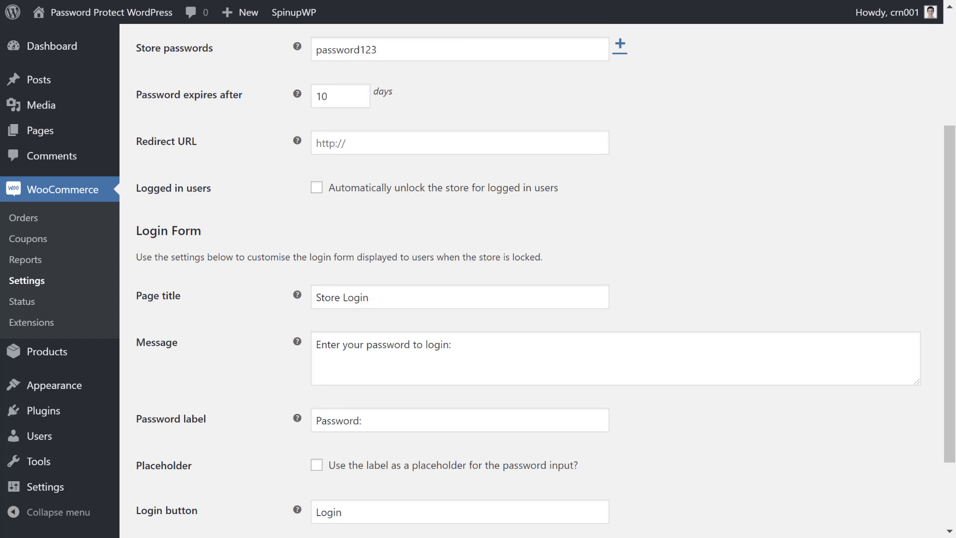
Step: Add a second store password, then add a third one and delete it again
click(621, 49)
click(491, 75)
text(o)
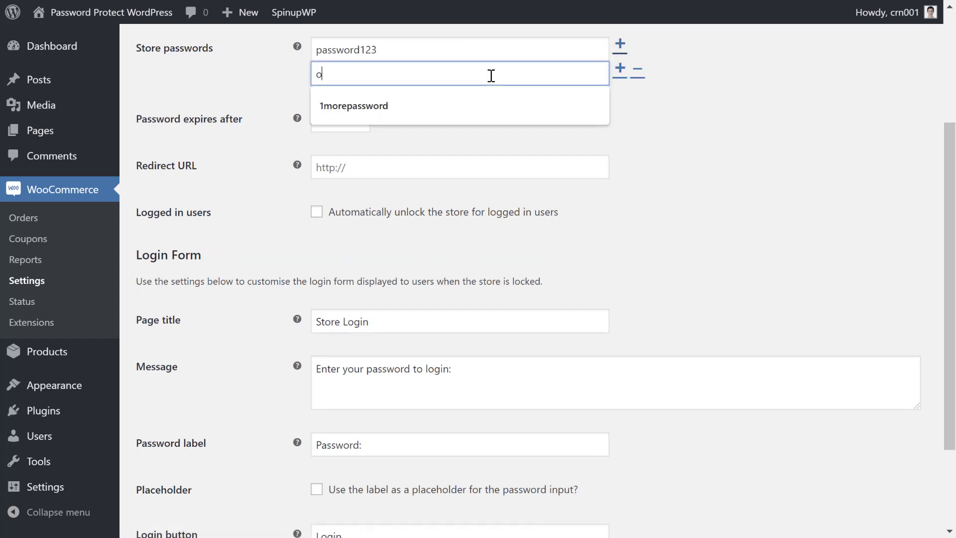
text(nemorepassword)
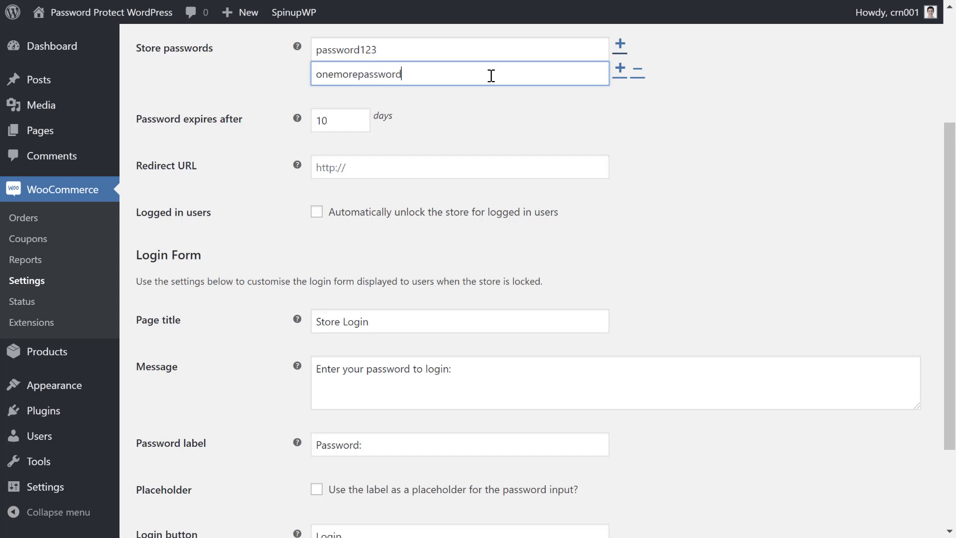
click(620, 69)
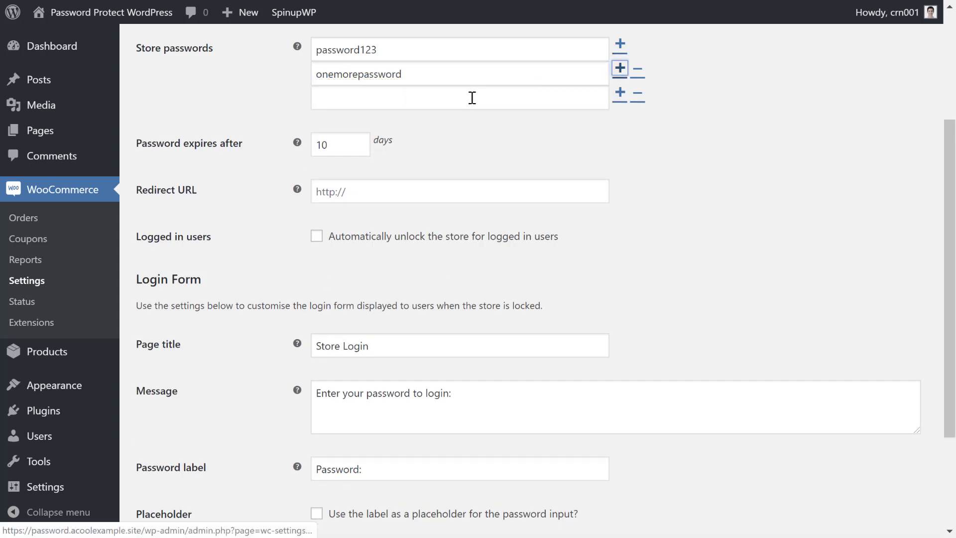
click(472, 98)
text(exampke)
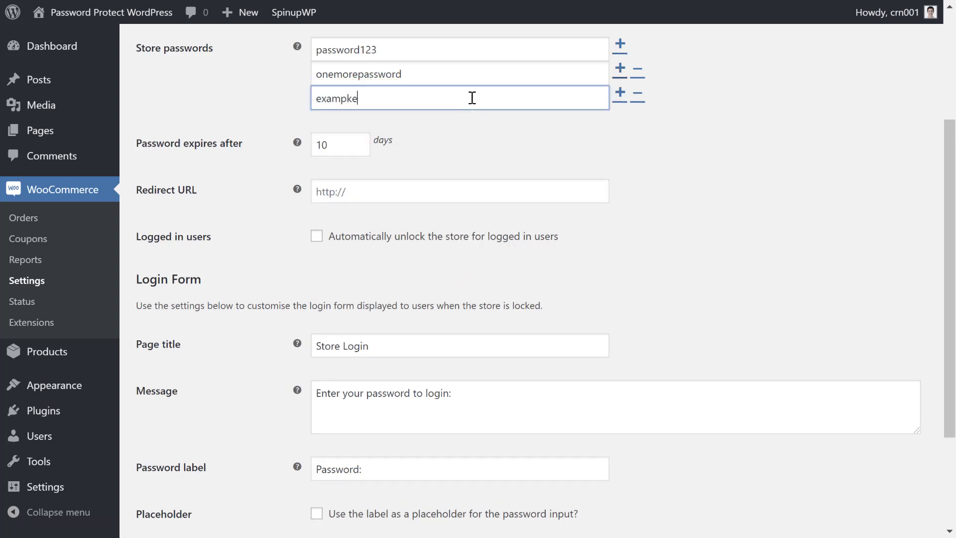
key(BackSpace)
key(BackSpace)
text(le)
click(561, 127)
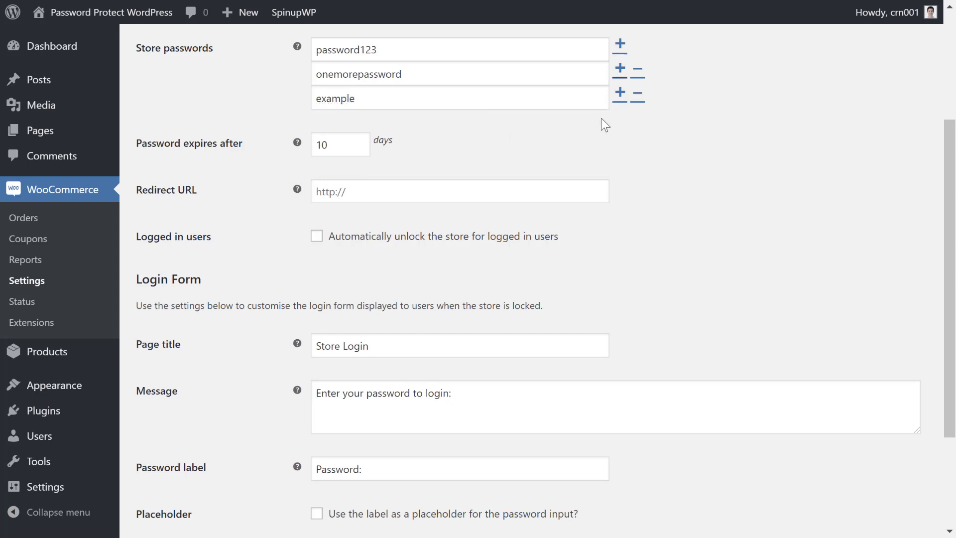
click(644, 93)
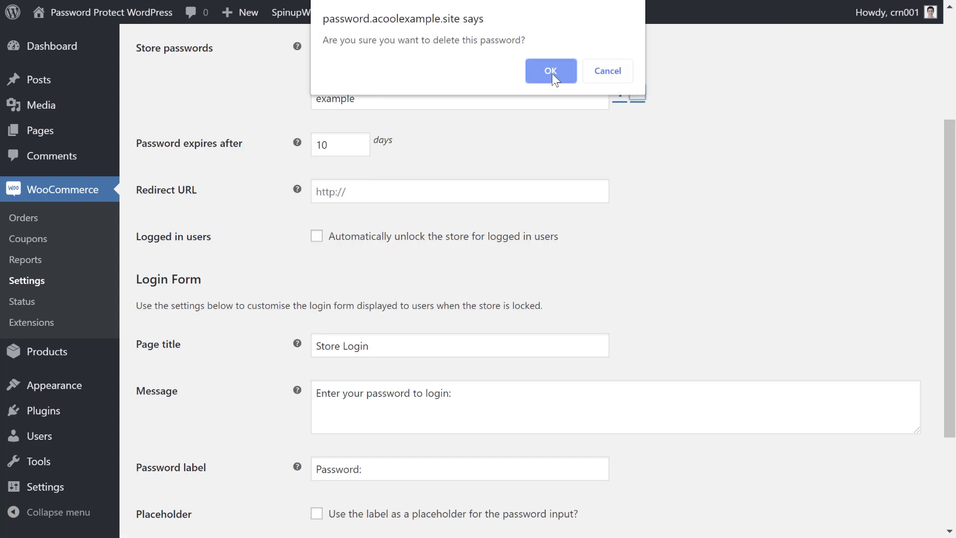
click(550, 74)
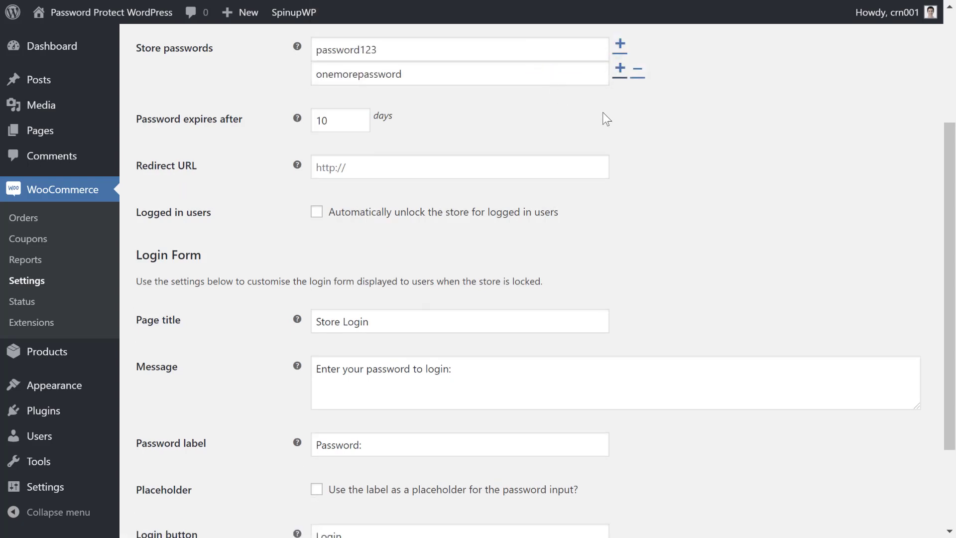
Step: Raise Password expires after from 10 to 15 days
click(358, 117)
click(358, 117)
click(358, 118)
click(359, 117)
click(358, 118)
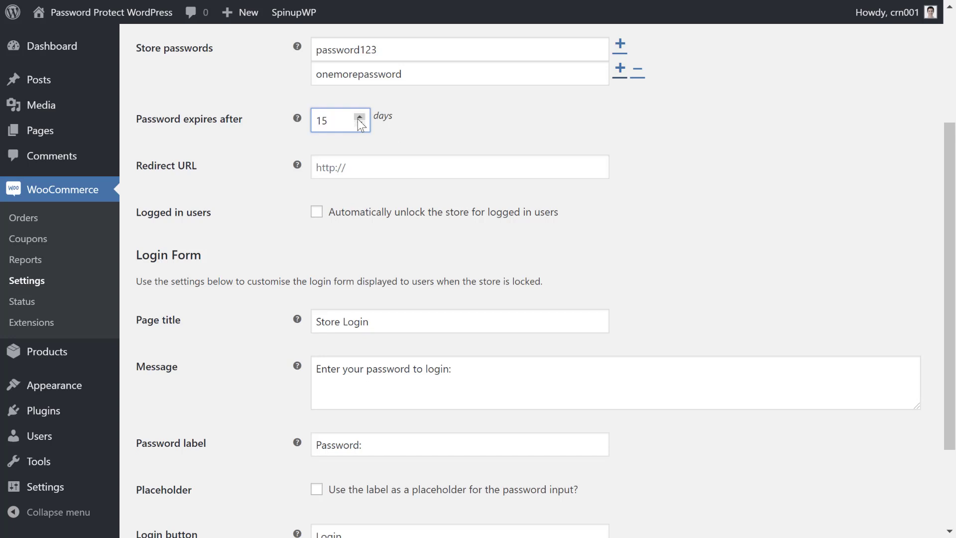
click(494, 126)
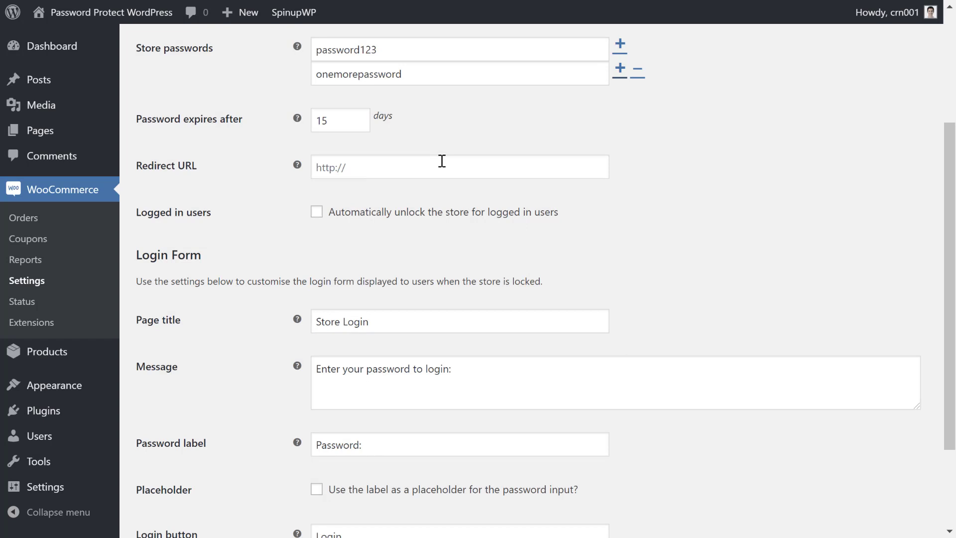
Step: Change the login message to "Enter your store password to login:" and save the Private Store settings
click(389, 214)
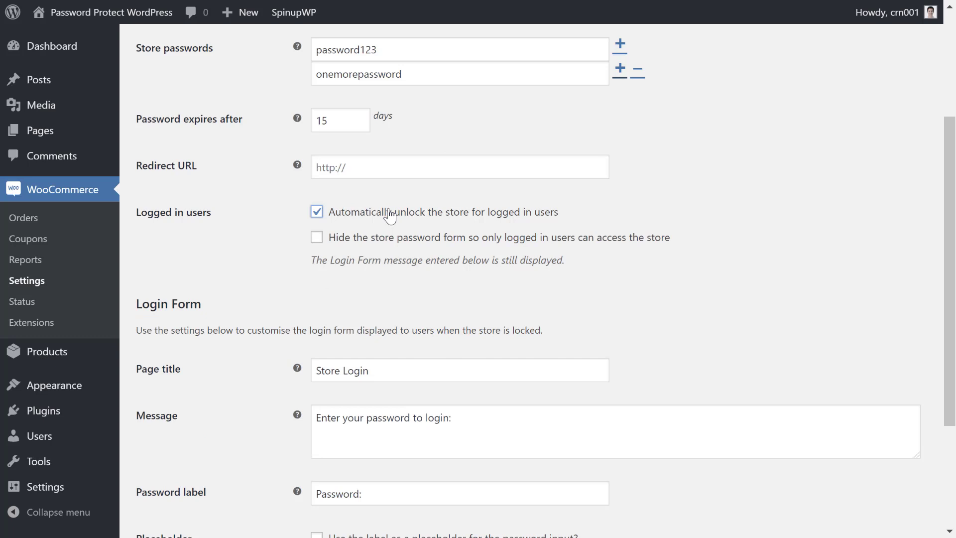
click(390, 215)
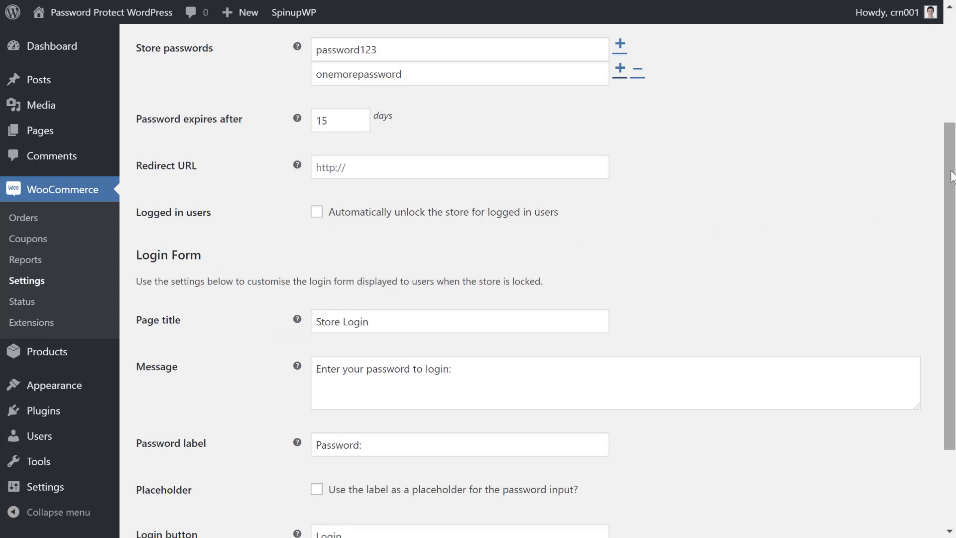
drag(951, 177, 951, 232)
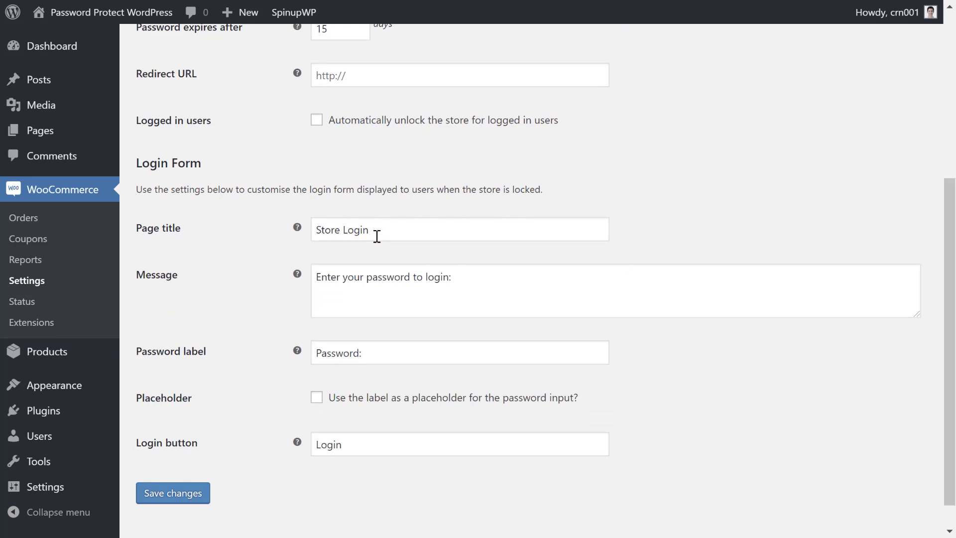
click(376, 277)
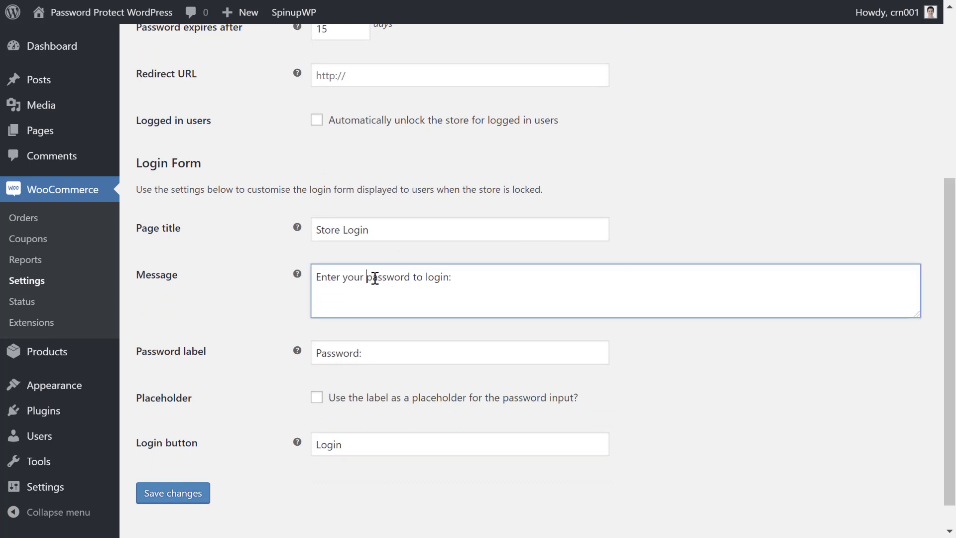
text(store)
click(290, 287)
click(179, 508)
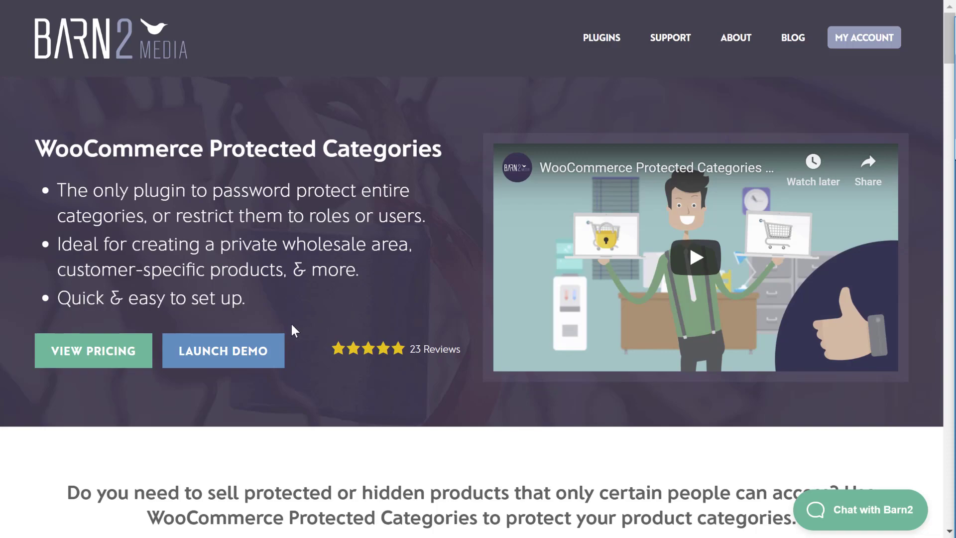
Step: Open the plugin's live password protection demo and copy its example password
click(246, 352)
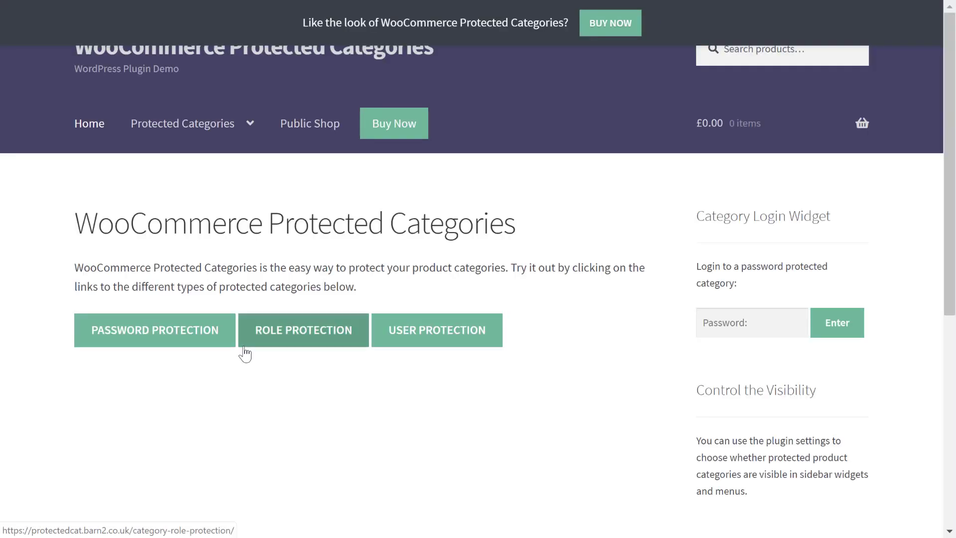
click(222, 384)
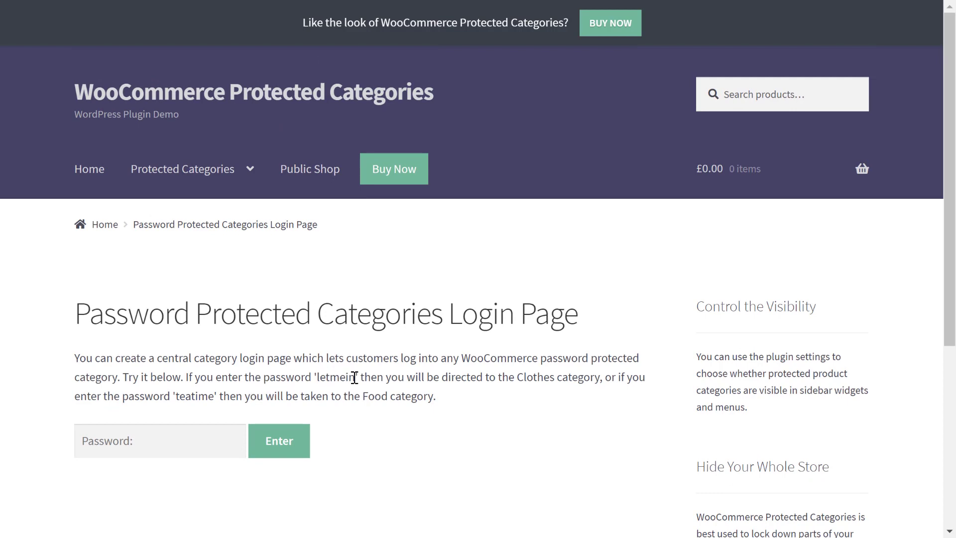
drag(354, 378, 318, 380)
click(271, 380)
Step: Paste the demo password to unlock the Clothes category and view its 11 products
click(188, 444)
key(ctrl+v)
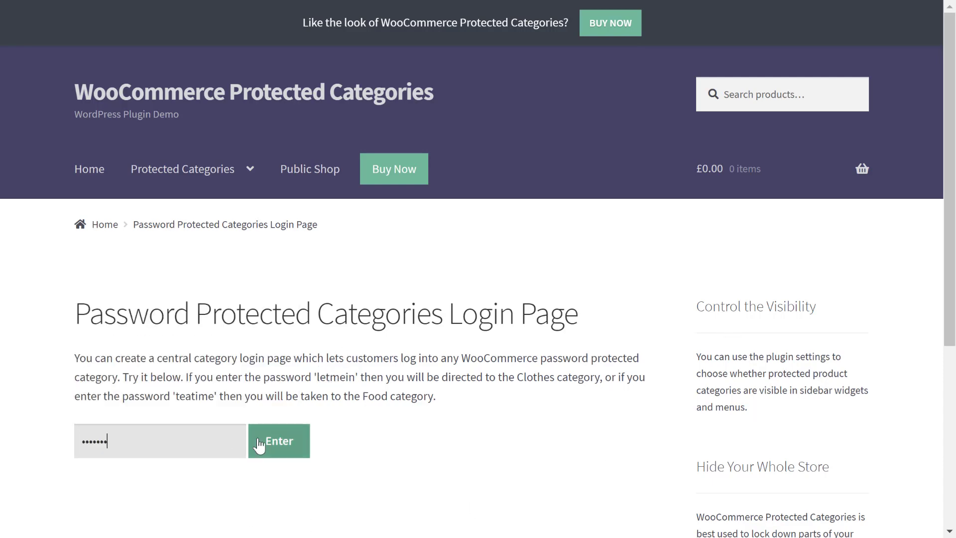
click(261, 445)
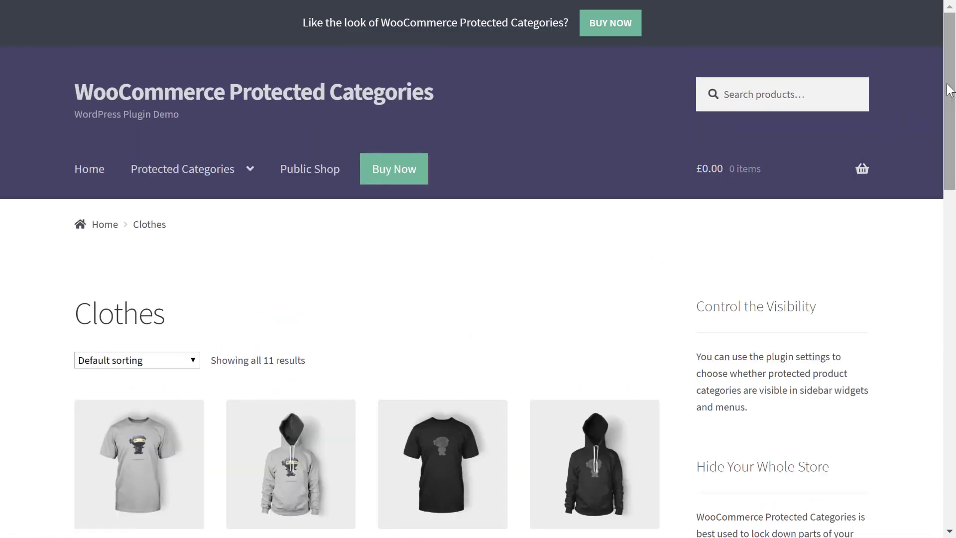
drag(950, 89, 952, 168)
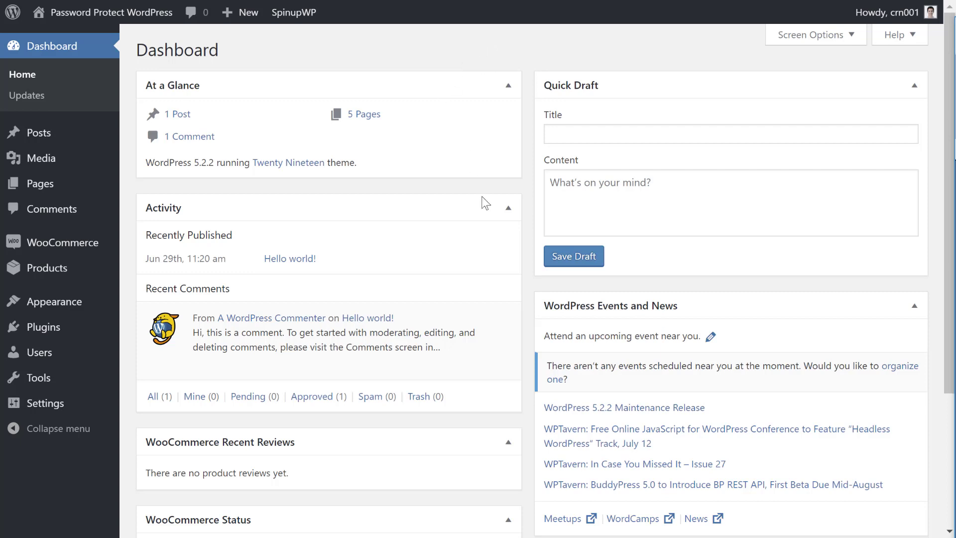
Step: Go to the Products tab of the WooCommerce settings in WordPress
mouse_move(81, 248)
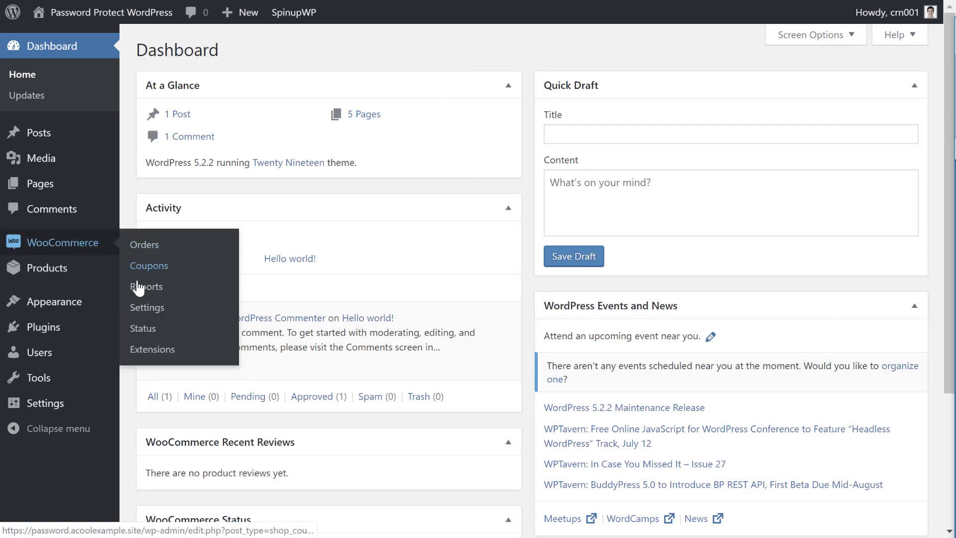
click(145, 309)
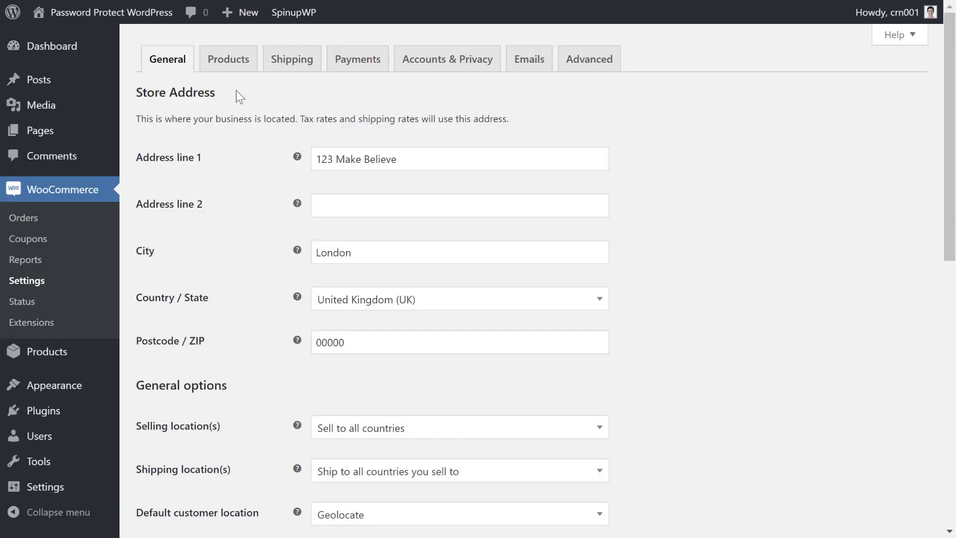
click(233, 62)
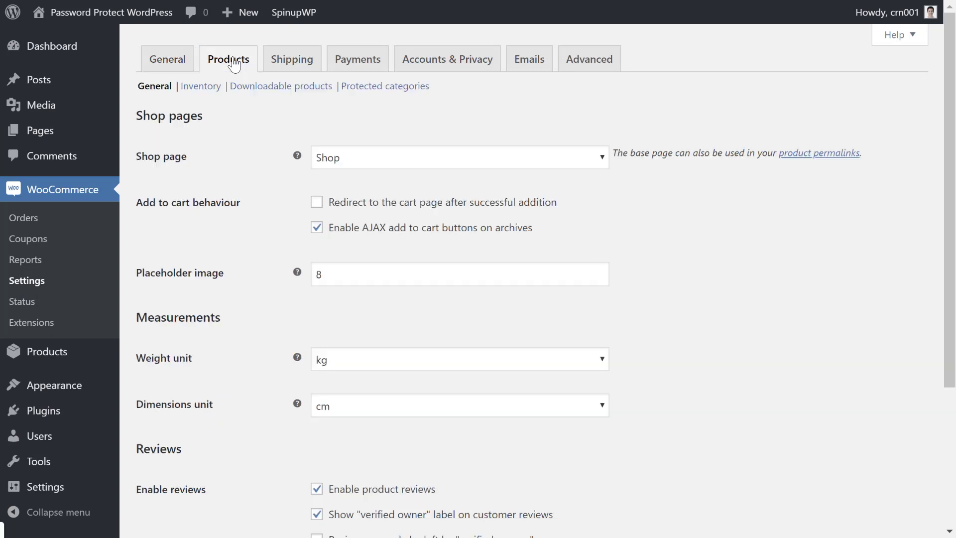
Step: In Protected categories, hide protected categories from the public store and navigation menus
click(368, 87)
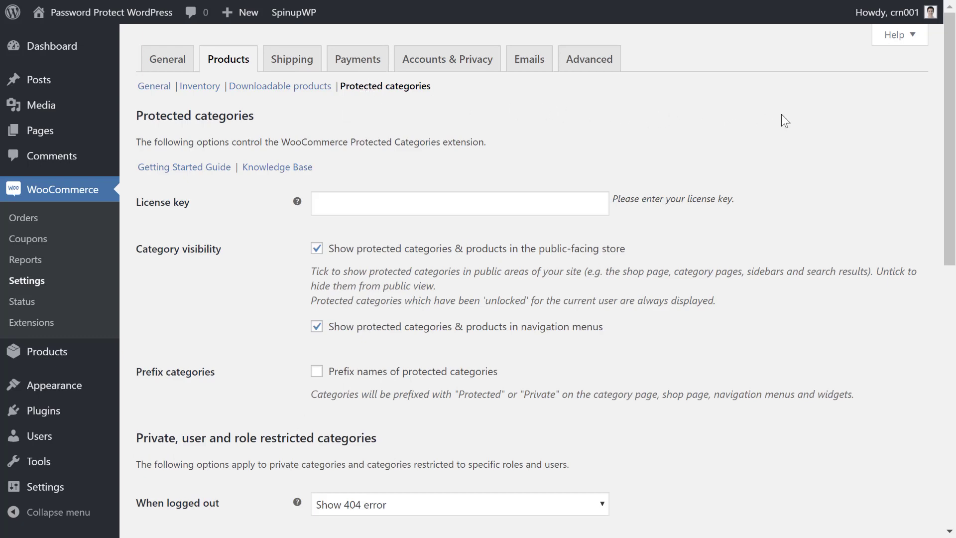
drag(950, 80, 949, 168)
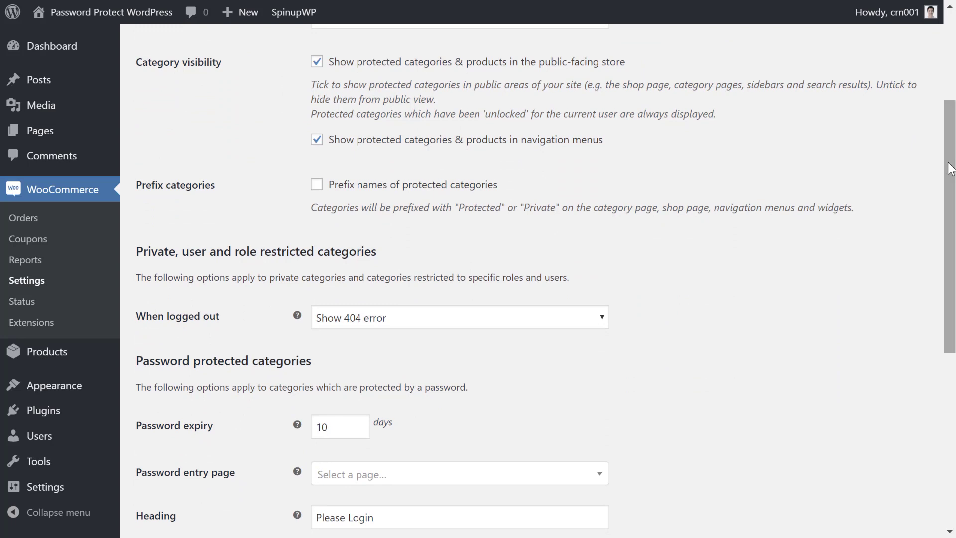
click(353, 74)
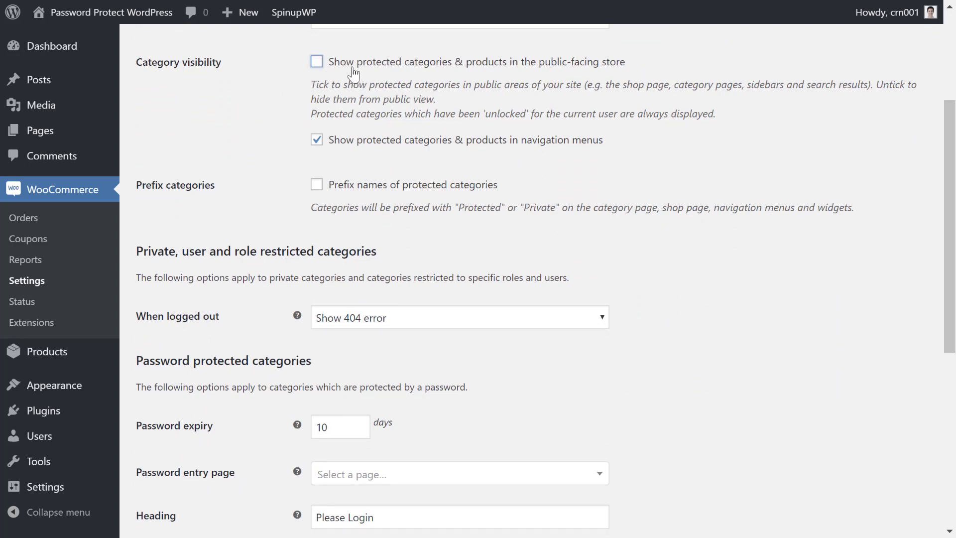
click(372, 140)
scroll(592, 210, down, 5)
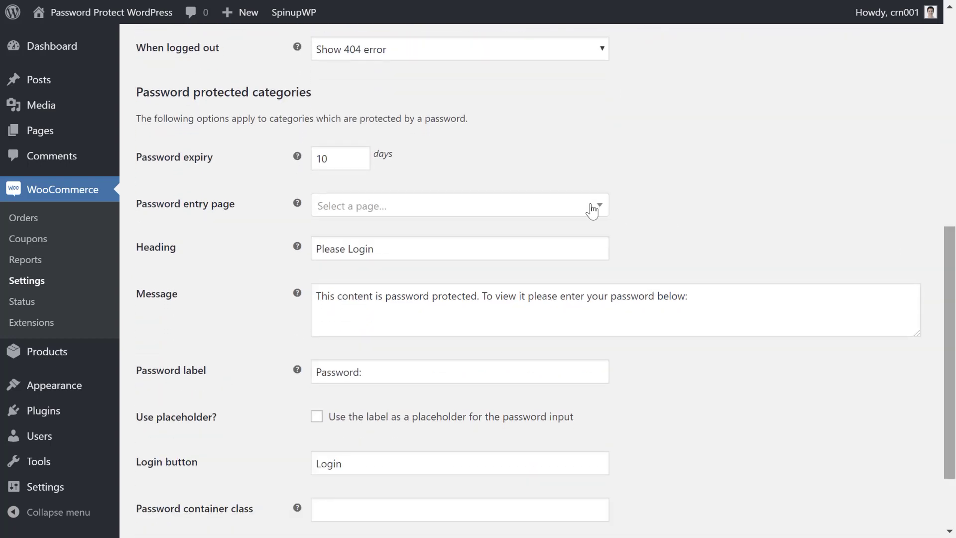
Step: Change the password expiry from 10 to 15 days and save the settings
click(348, 159)
key(BackSpace)
text(5)
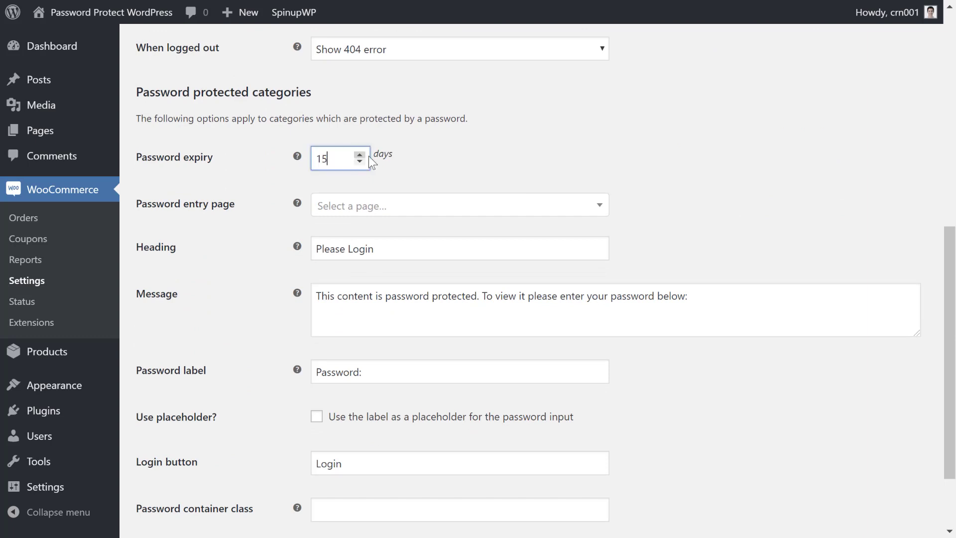
click(520, 170)
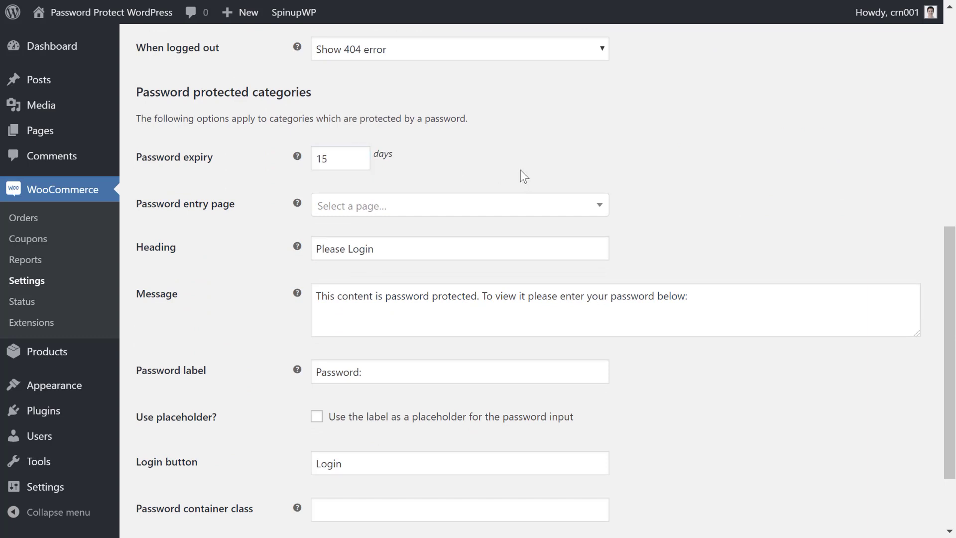
click(506, 205)
click(651, 161)
scroll(939, 244, down, 2)
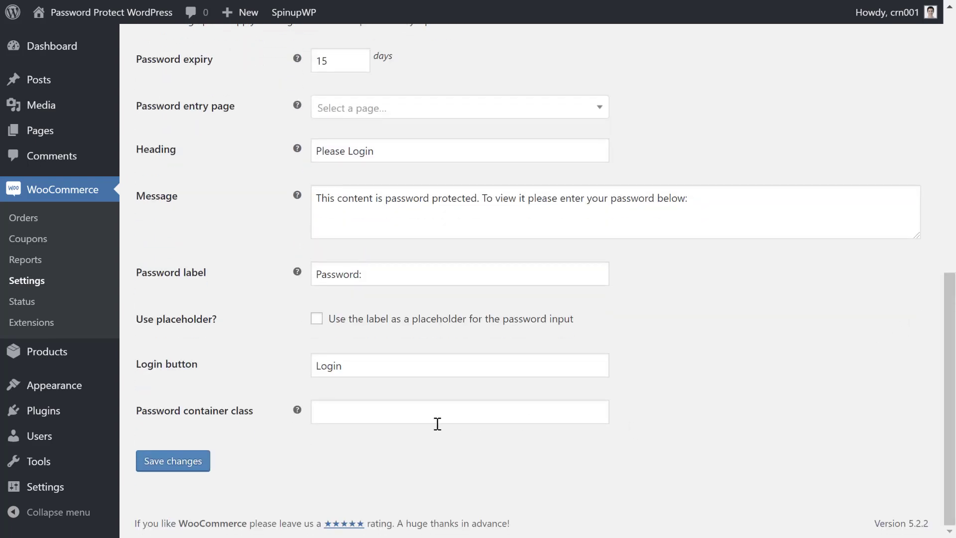
click(160, 459)
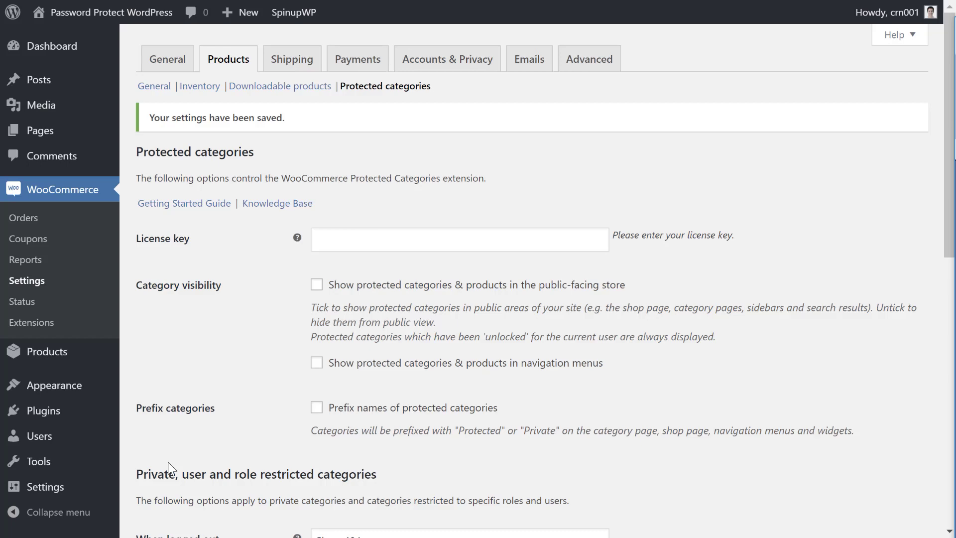
Step: Open Example Private Category for editing from the Products > Categories list
mouse_move(17, 357)
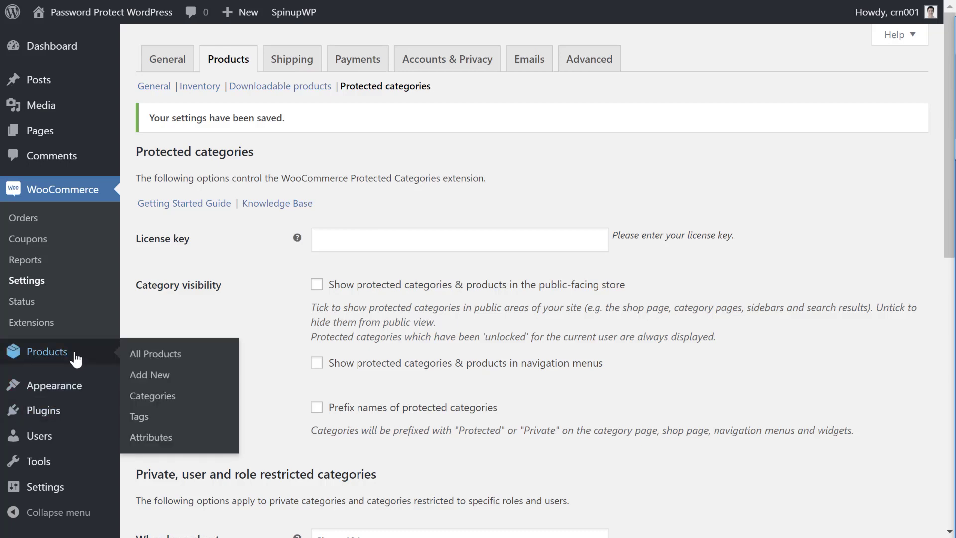
click(155, 398)
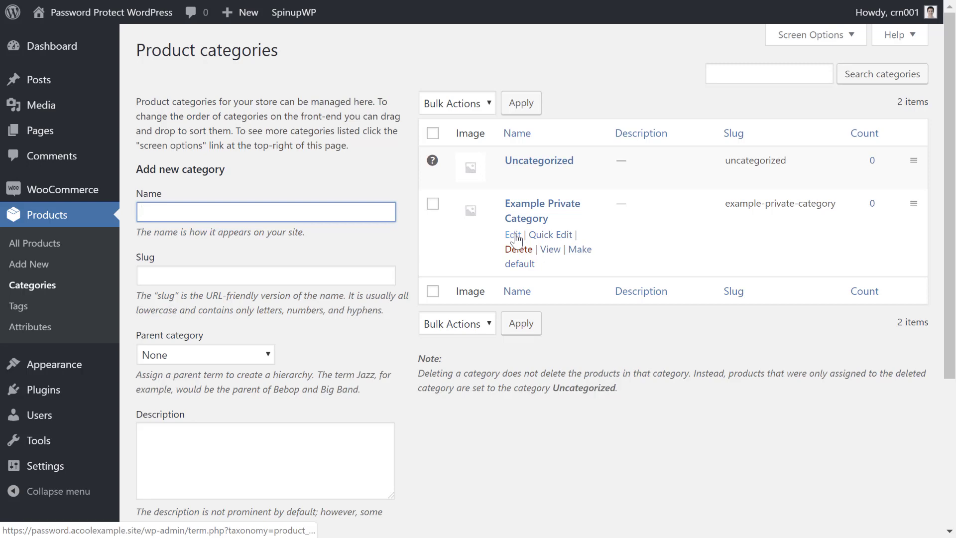
click(513, 235)
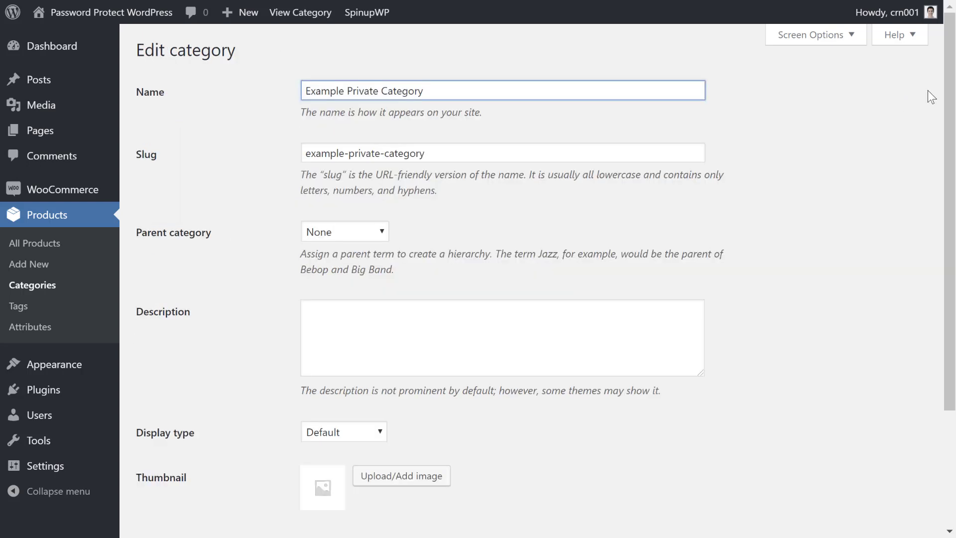
Step: Set the category's visibility to Protected, password protected, and enter the first password
scroll(949, 100, down, 2)
scroll(950, 199, down, 3)
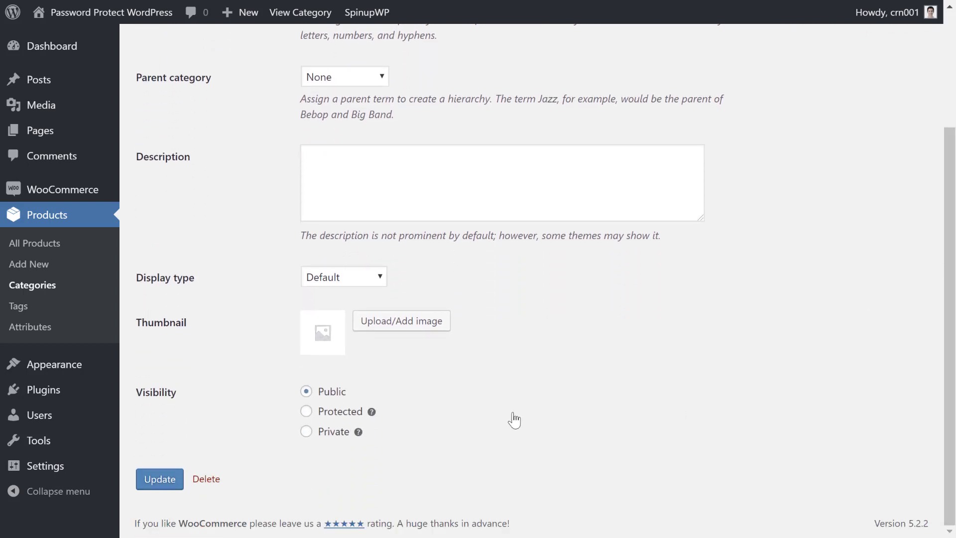
click(348, 421)
click(388, 435)
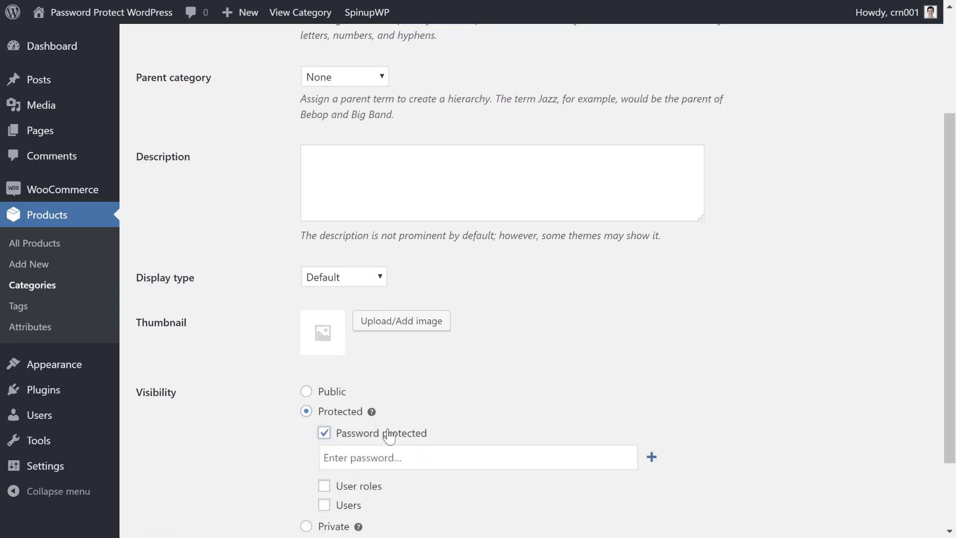
click(409, 458)
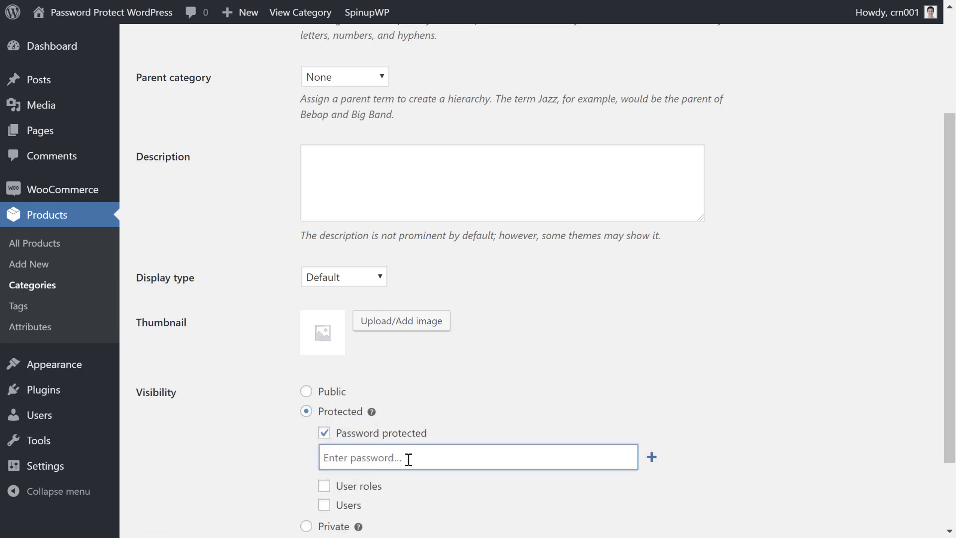
text(password)
Step: Add a second accepted password and update the category
click(652, 456)
scroll(414, 435, down, 3)
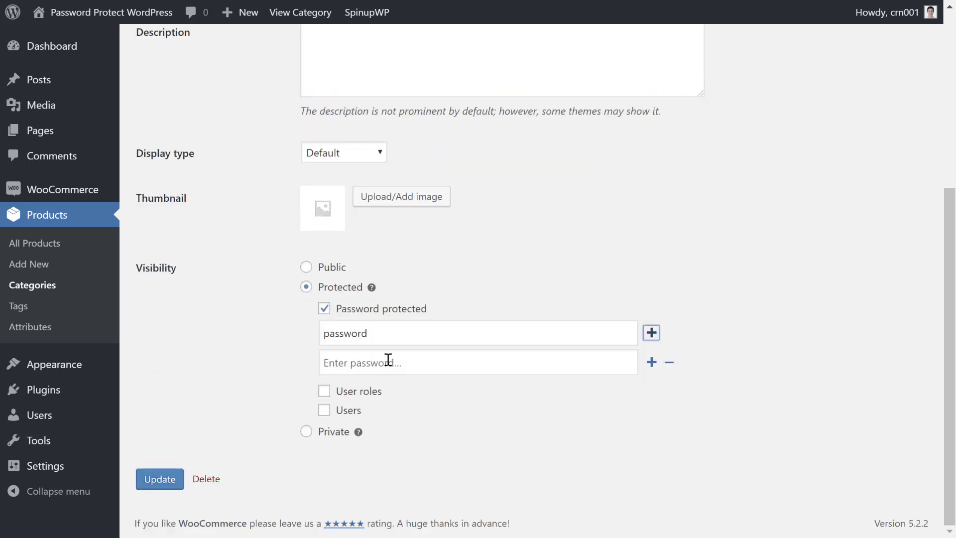
click(388, 359)
text(anotherpass)
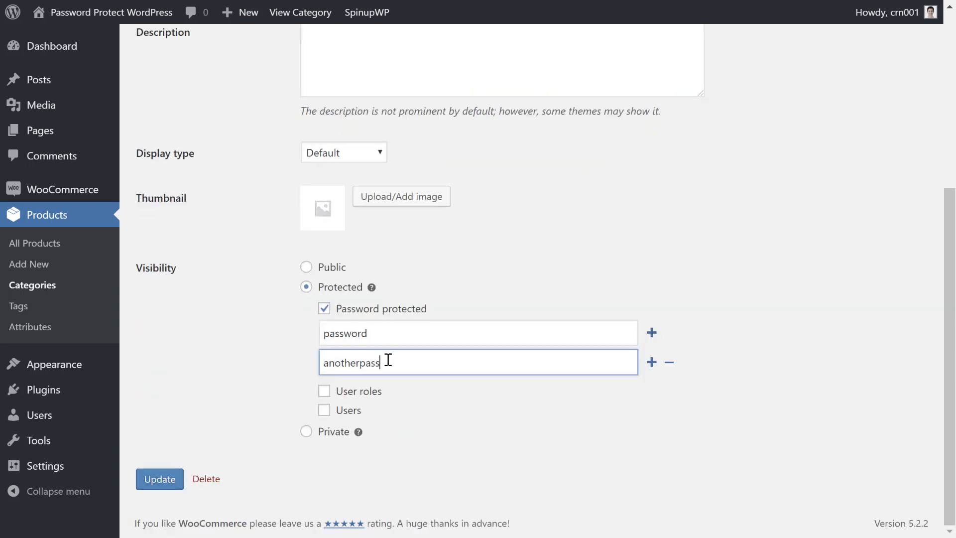
text(word)
click(718, 312)
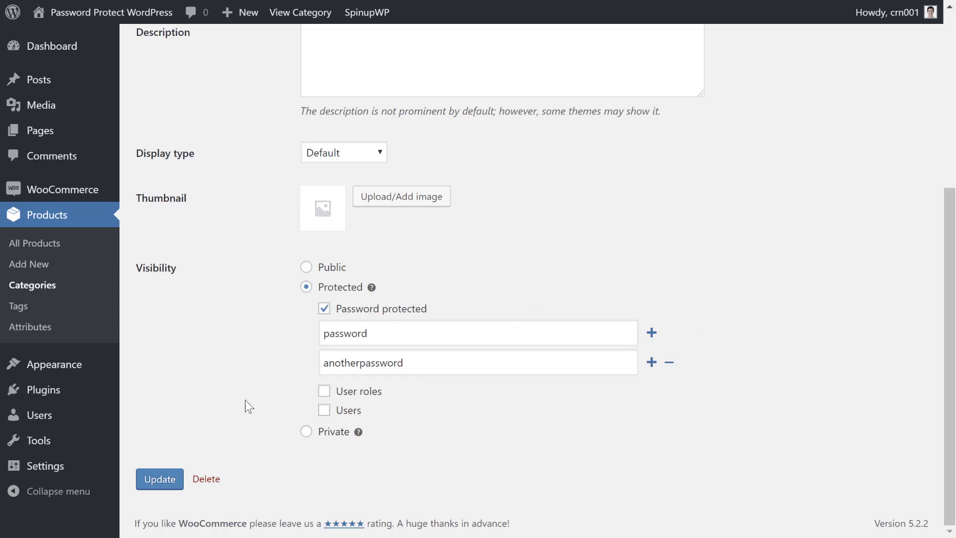
click(156, 483)
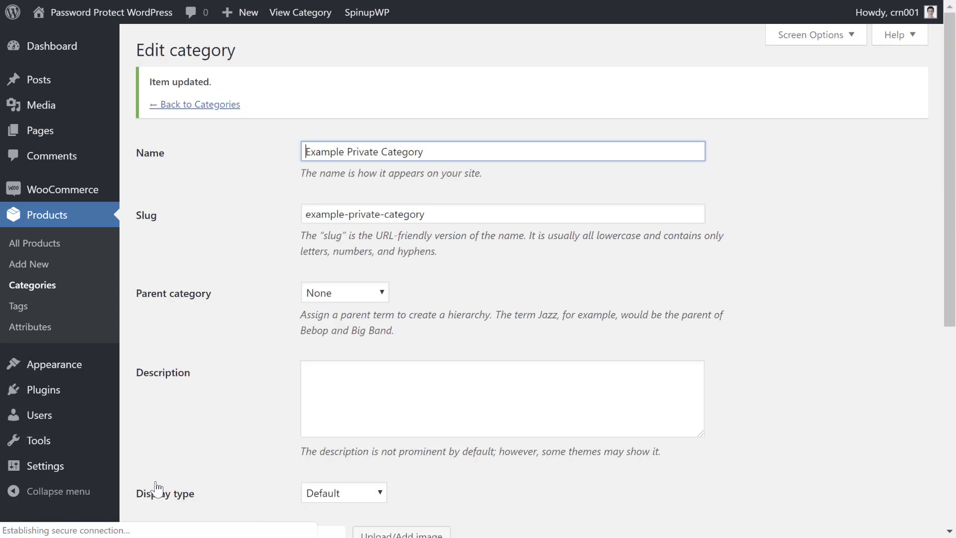